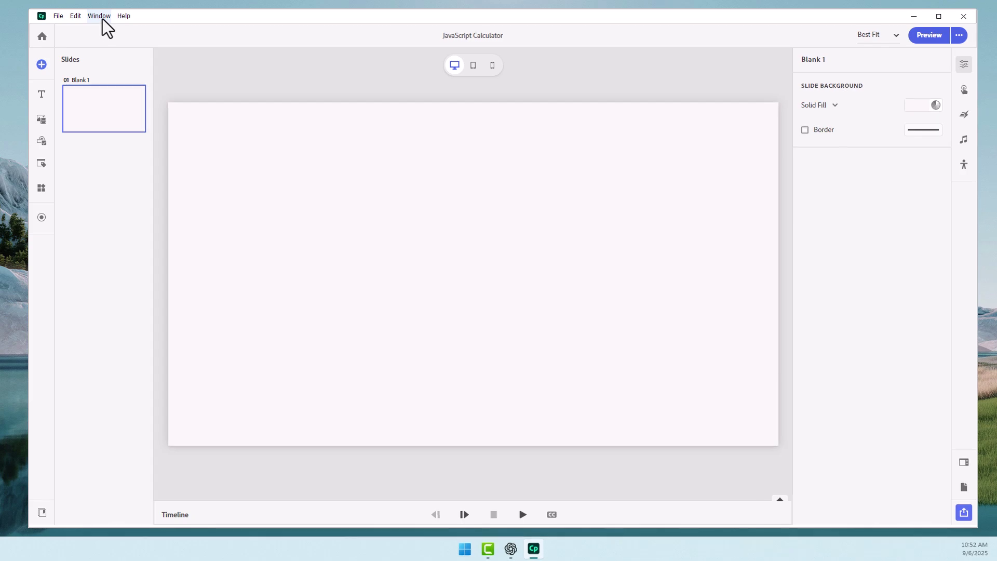
Create a Number user variable named inputField1, value 0, in the Variables dialog
click(133, 24)
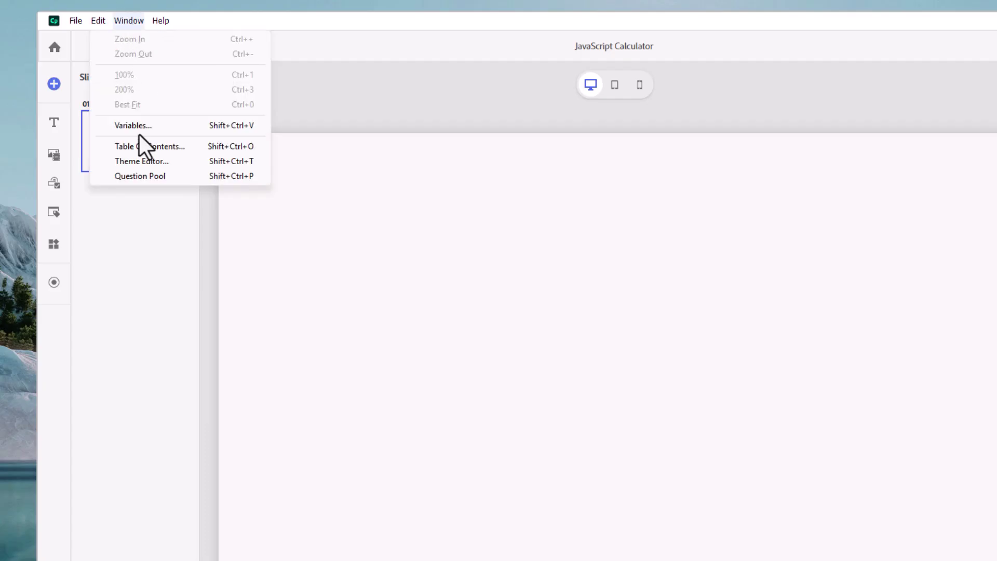
click(139, 126)
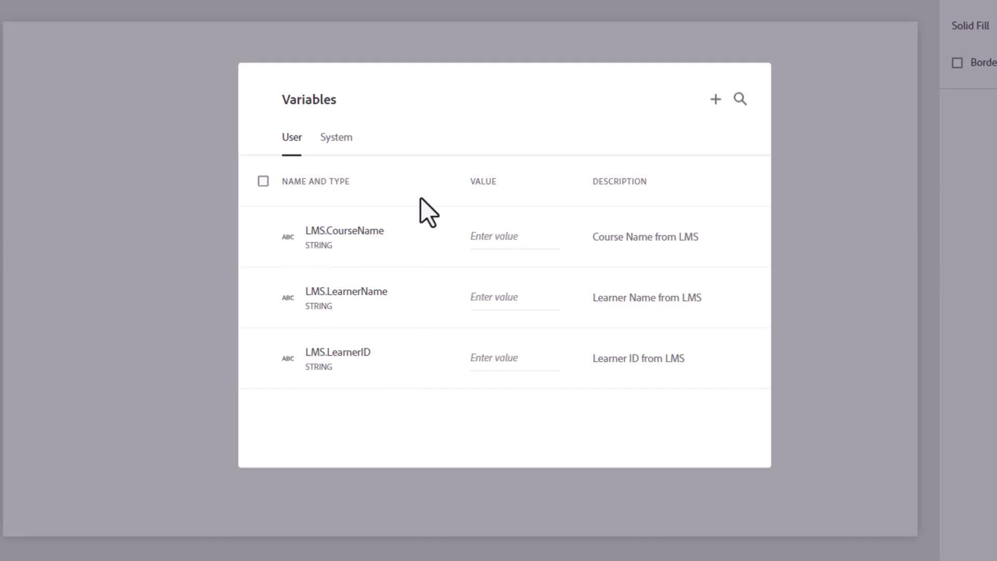
click(716, 100)
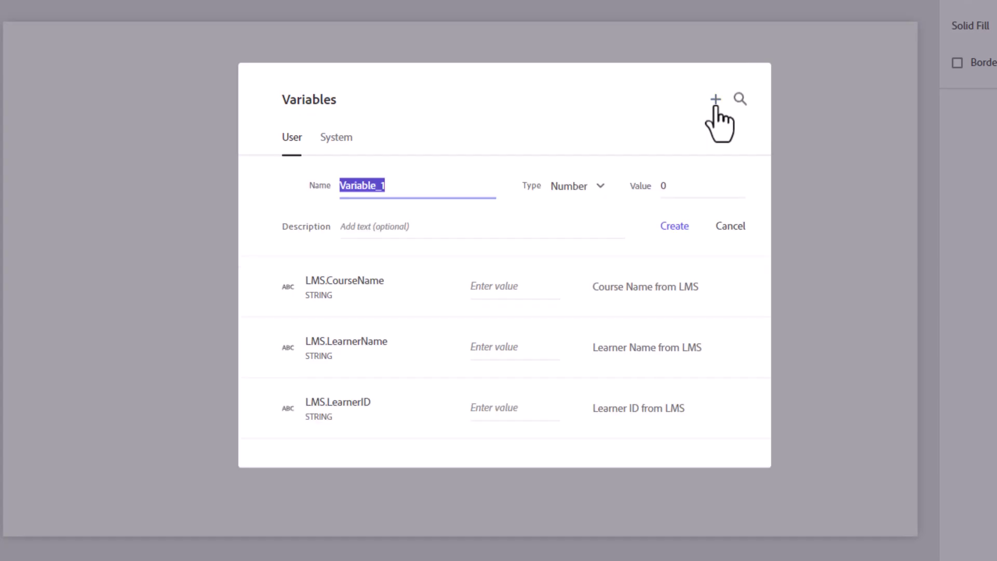
text(inpu)
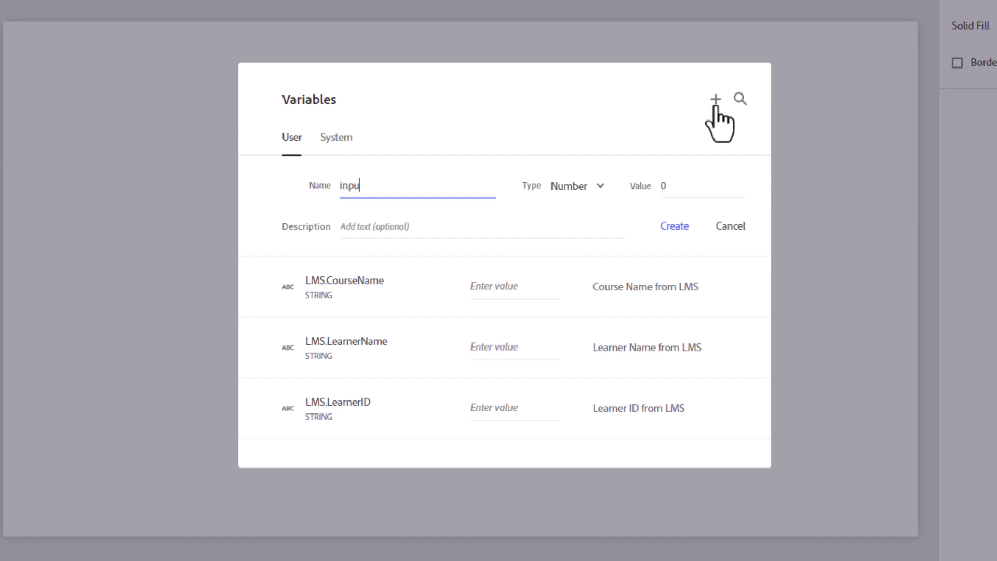
text(tField1)
key(ctrl+a)
key(ctrl+c)
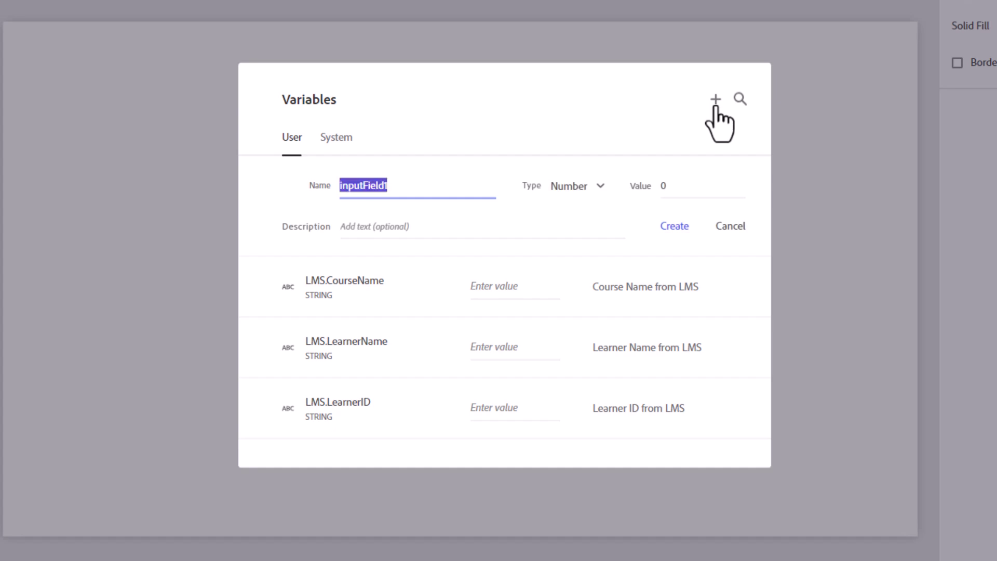
click(554, 193)
click(562, 222)
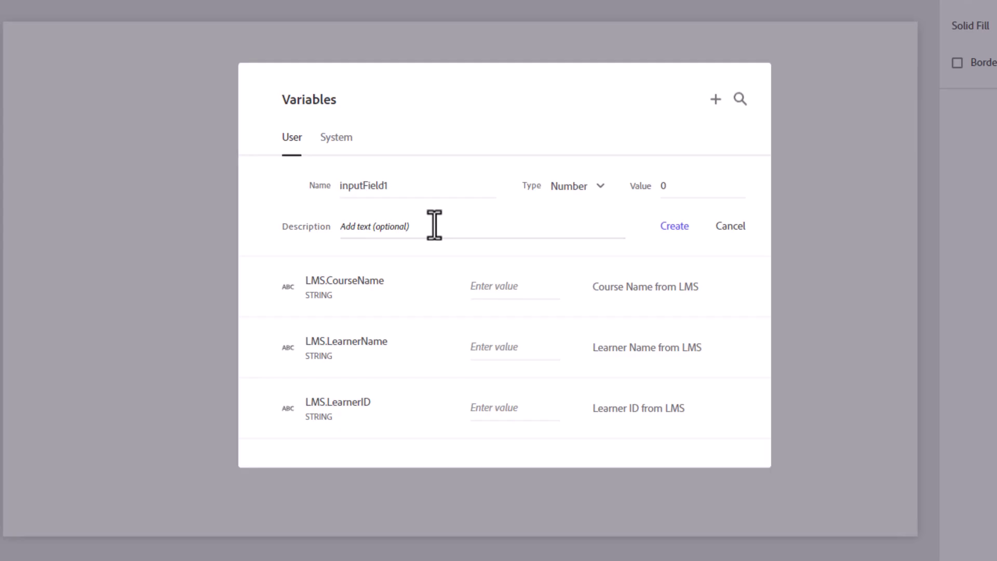
click(674, 231)
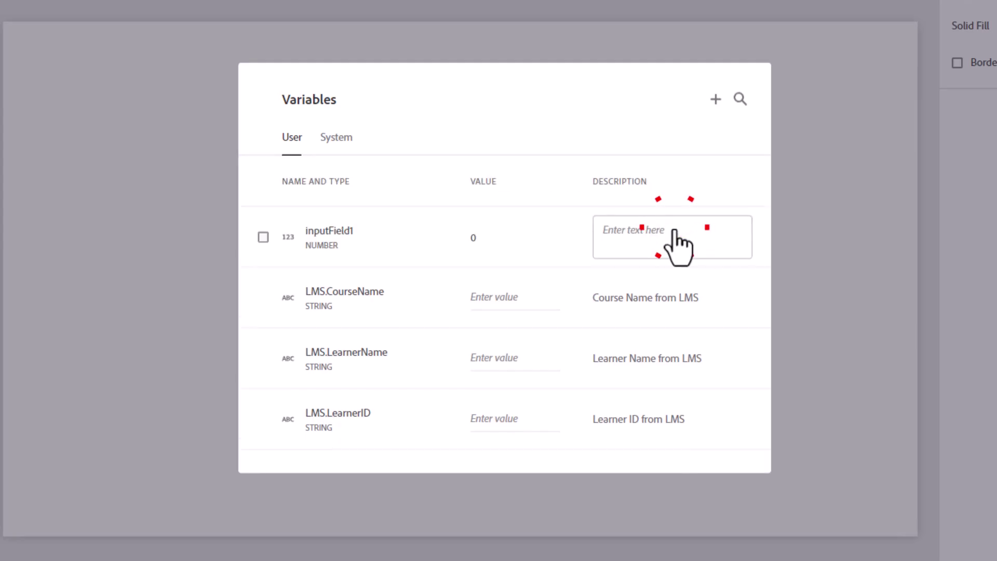
Add Number variables inputField2 and inputField3, each valued 0
click(716, 99)
key(ctrl+v)
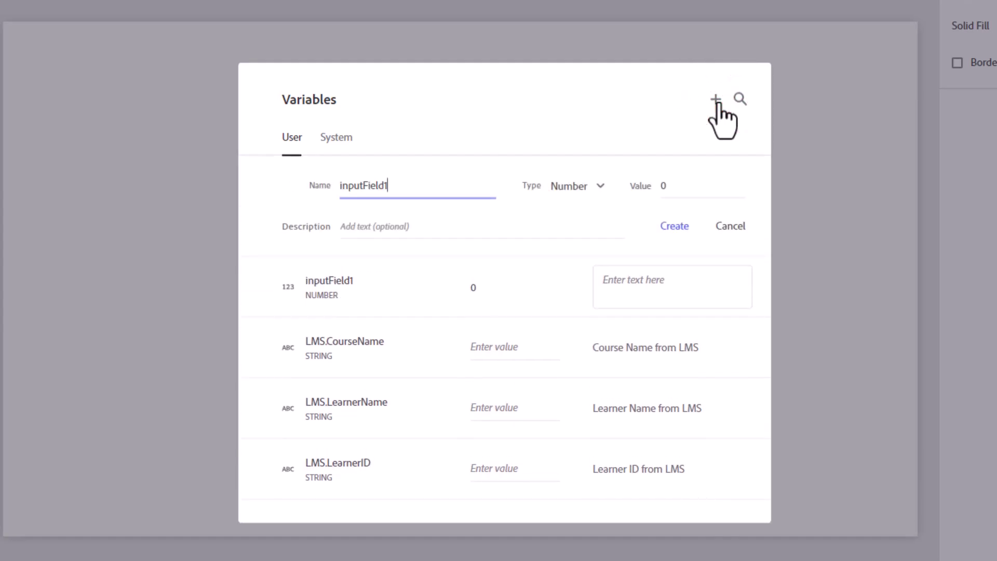
key(BackSpace)
text(2)
click(675, 227)
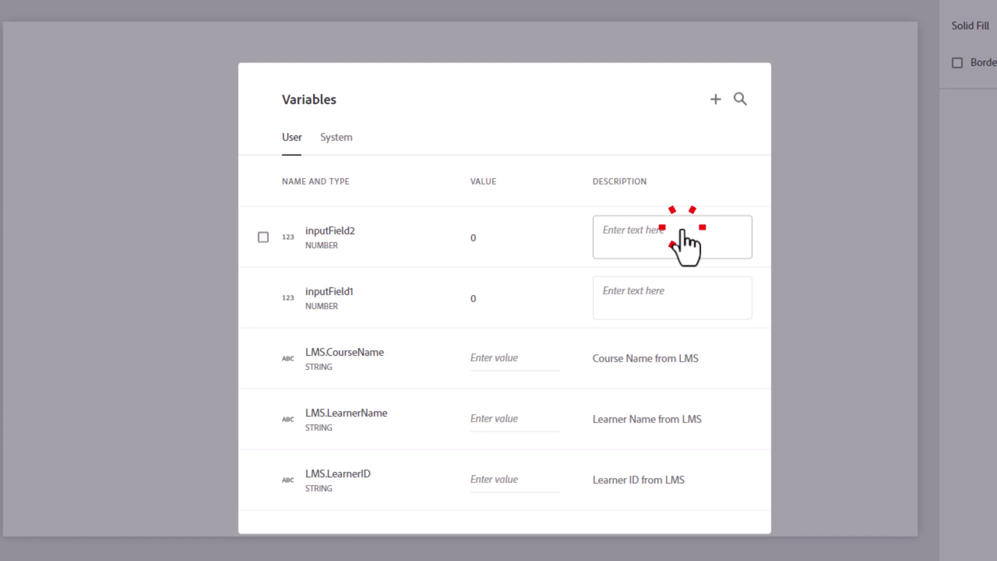
click(716, 100)
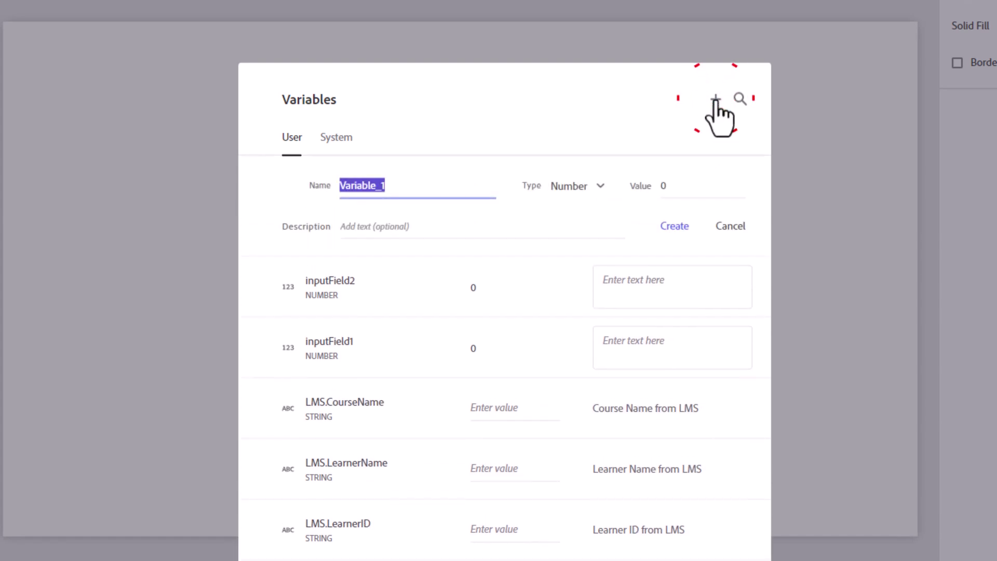
key(ctrl+v)
key(BackSpace)
text(3)
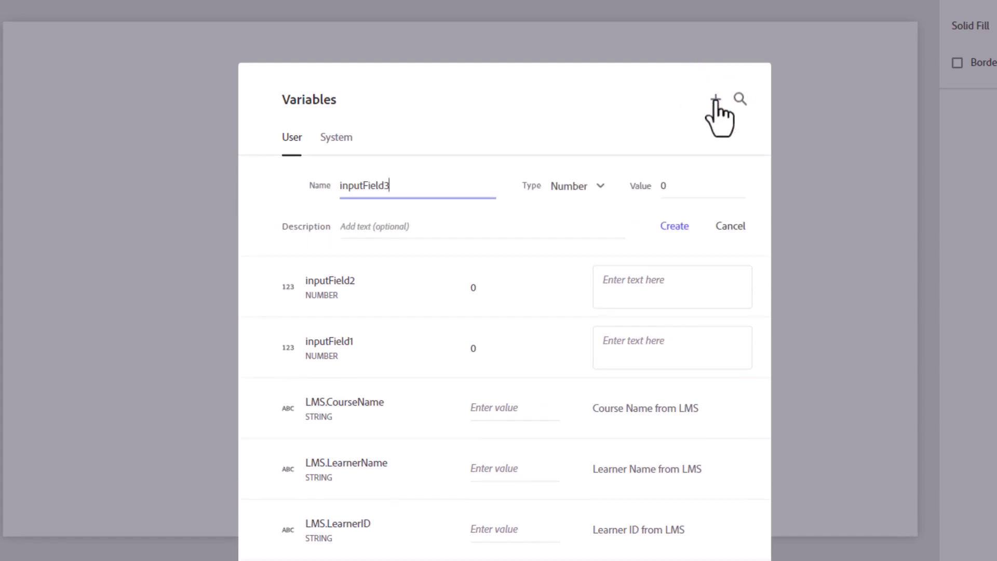
click(678, 228)
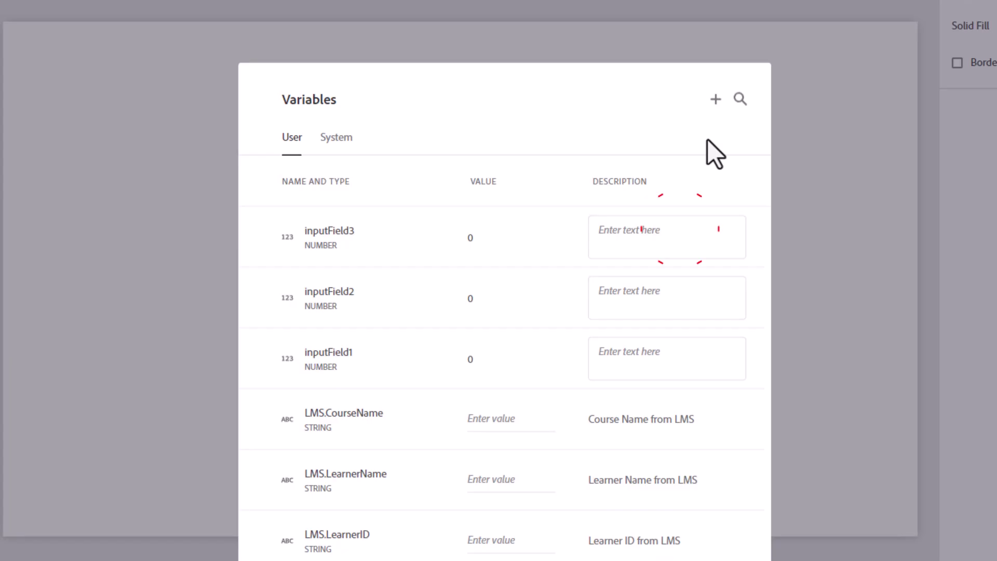
Add Number variables inputField4 and calculatedTotal, each valued 0
click(716, 100)
key(ctrl+v)
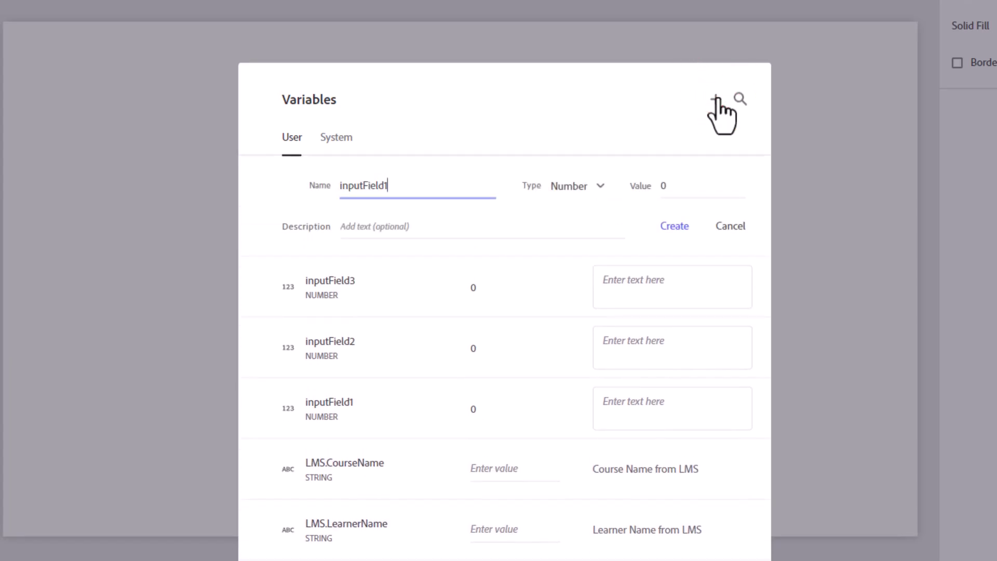
key(BackSpace)
text(4)
click(671, 227)
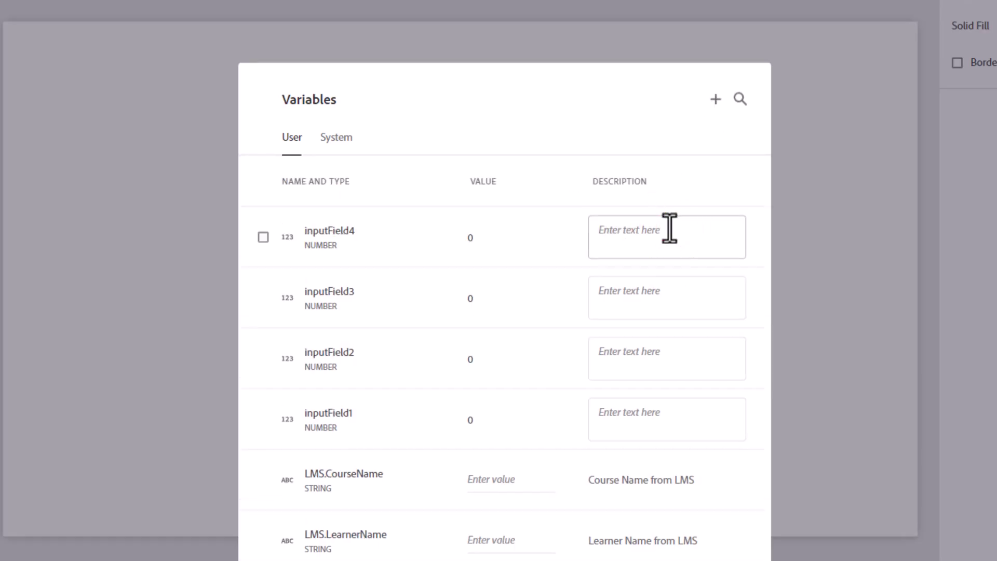
click(715, 100)
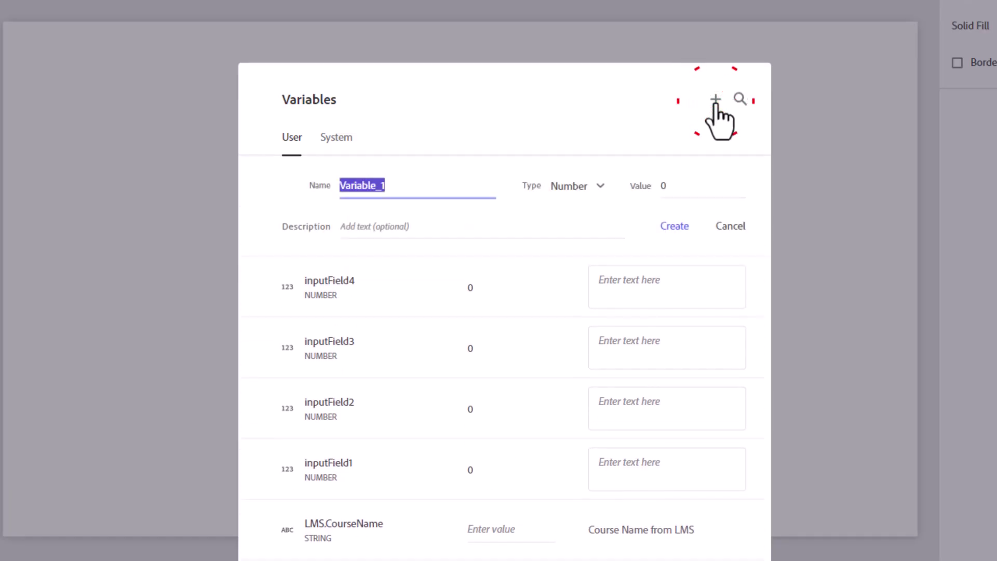
text(calculated)
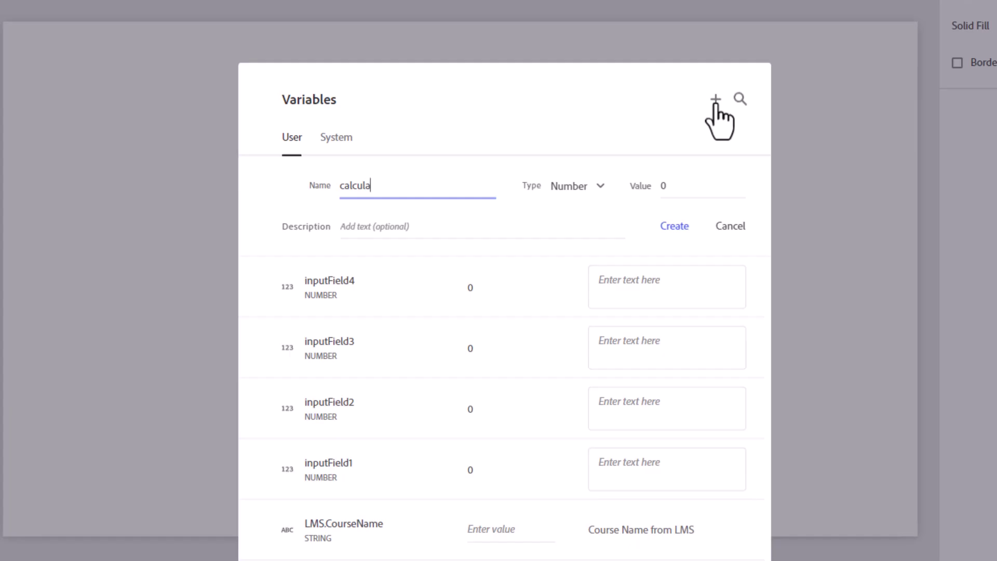
text(Total)
click(680, 229)
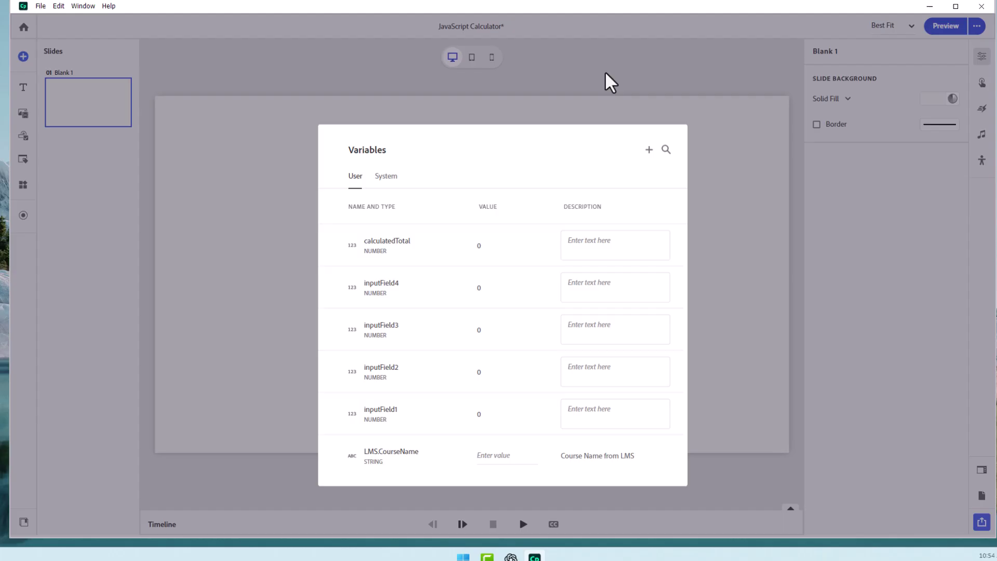
Close the Variables dialog and insert an Input field block (Label plus text box) on slide Blank 1
click(601, 80)
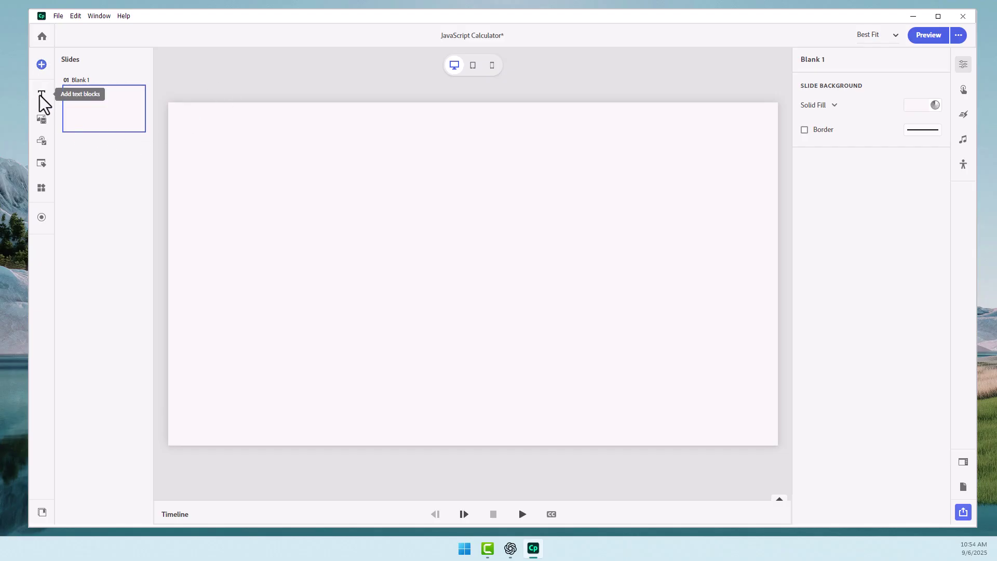
click(42, 141)
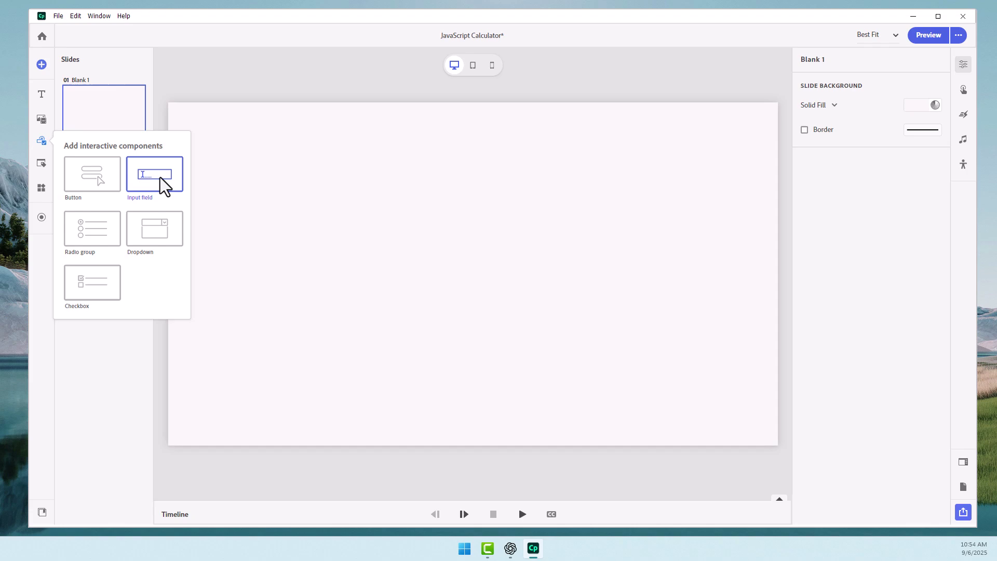
click(160, 178)
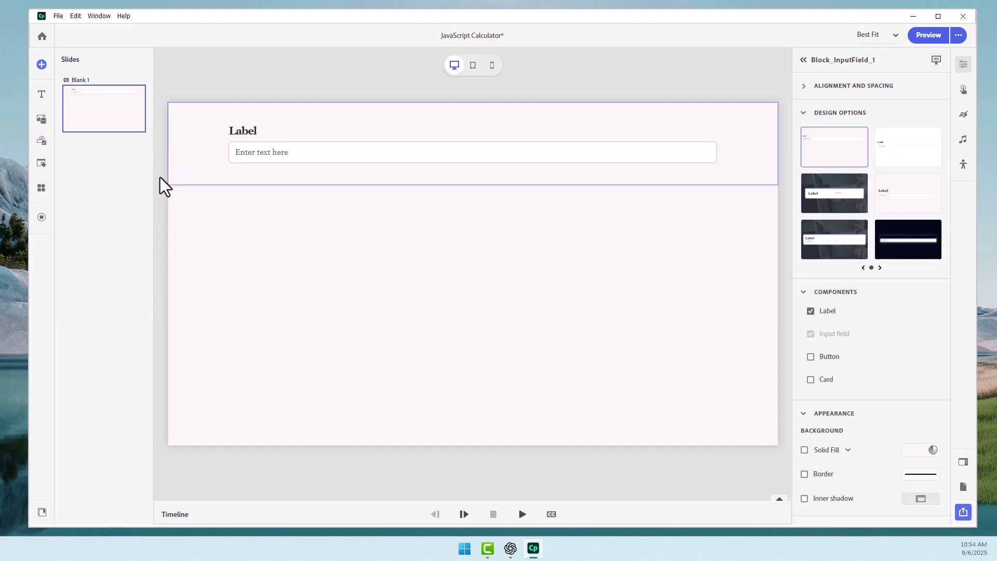
Duplicate the input field block to four, and give the first auto layout with 10px bottom padding
key(ctrl+d)
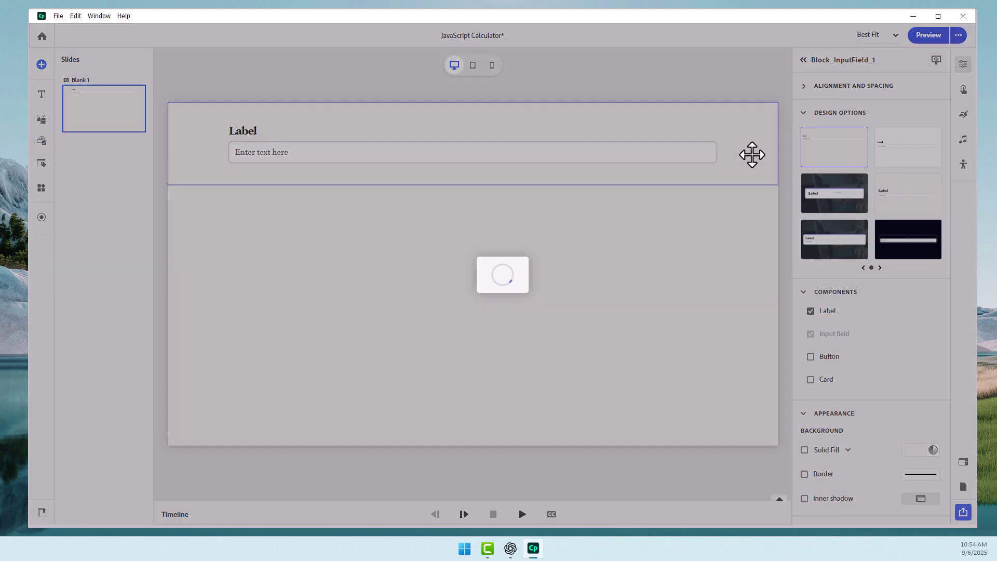
key(ctrl+d)
key(ctrl+d)
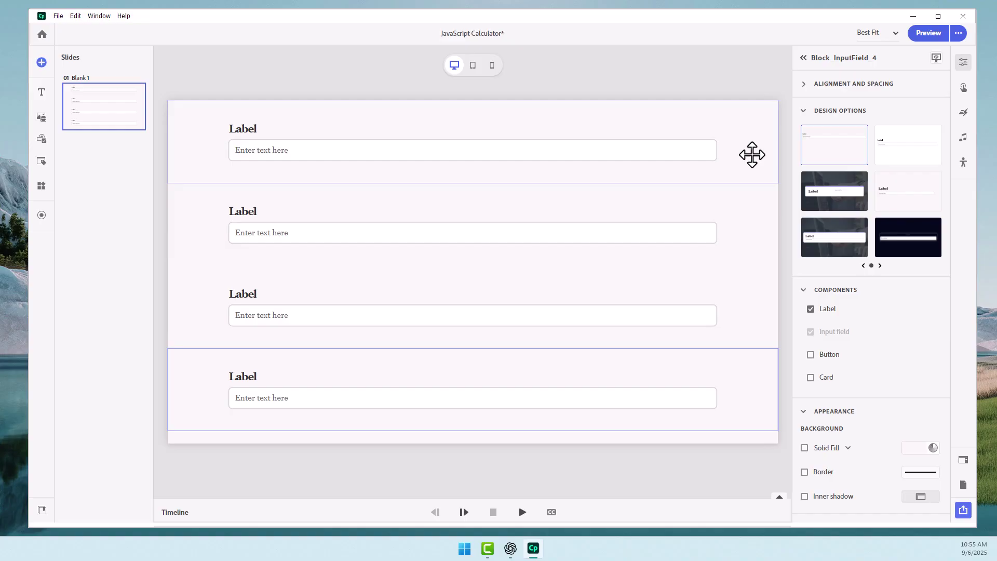
click(752, 155)
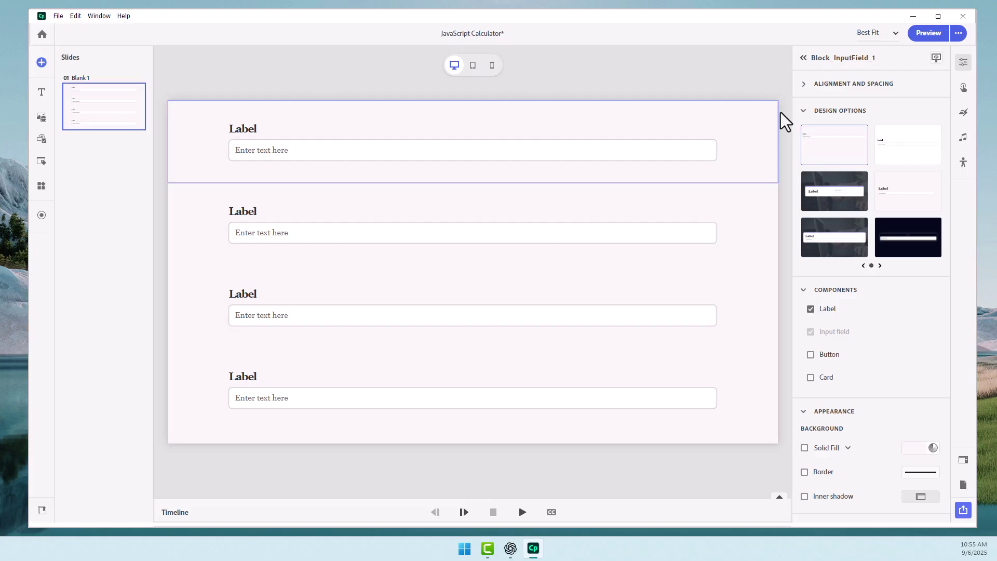
click(803, 84)
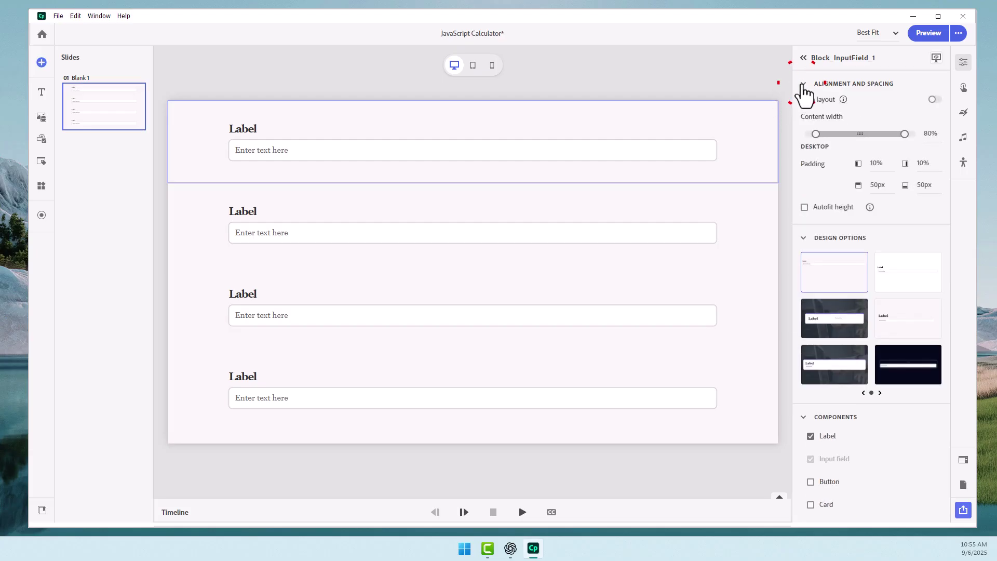
click(934, 99)
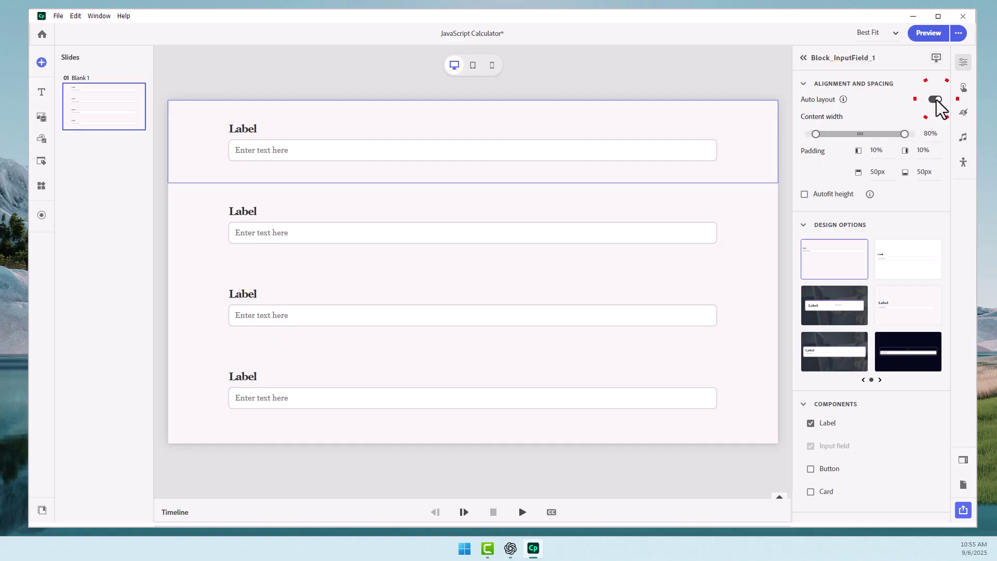
click(925, 171)
text(10)
key(Return)
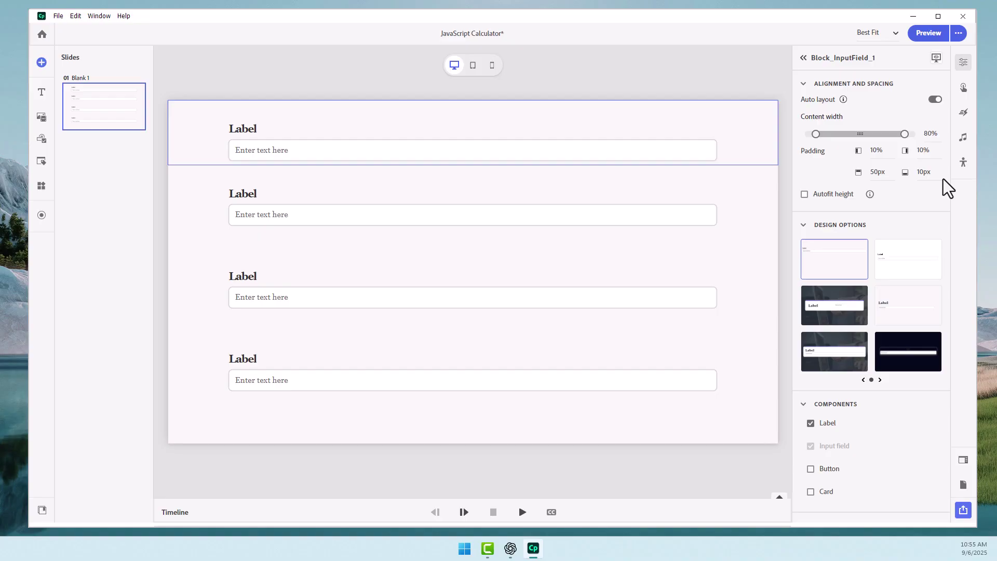
Give the second input block auto layout, 10px top and bottom padding, and no label
click(760, 205)
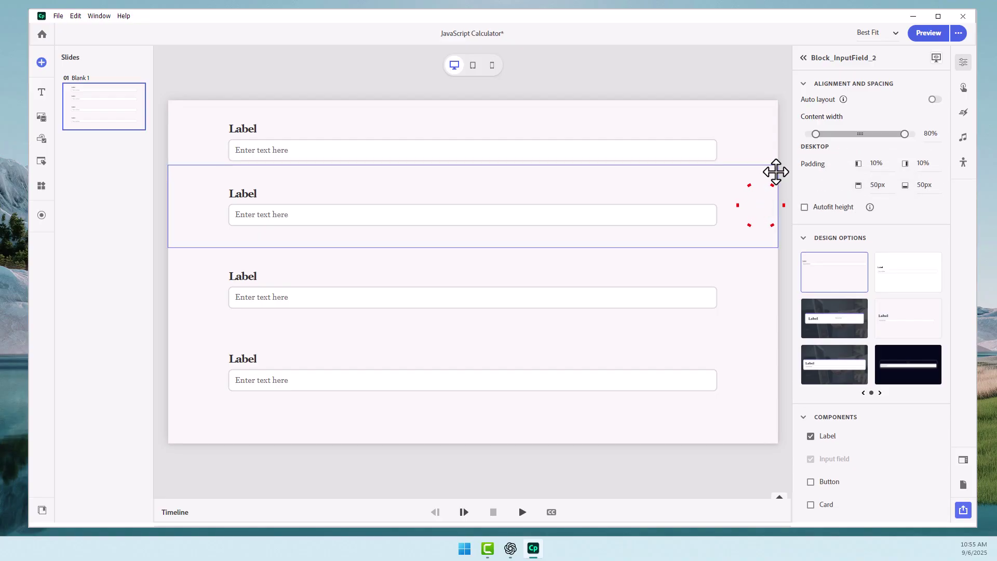
click(935, 99)
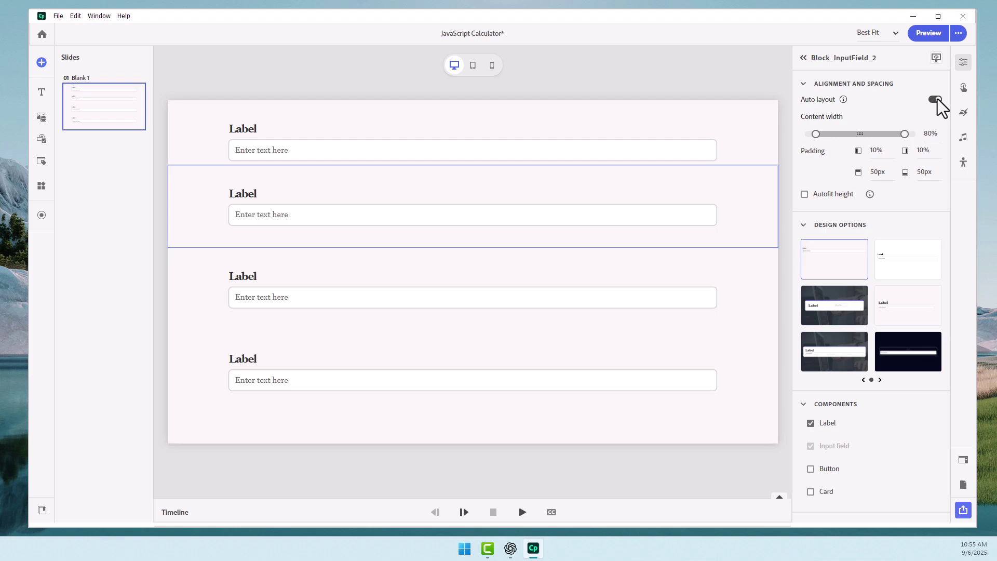
click(874, 171)
text(10)
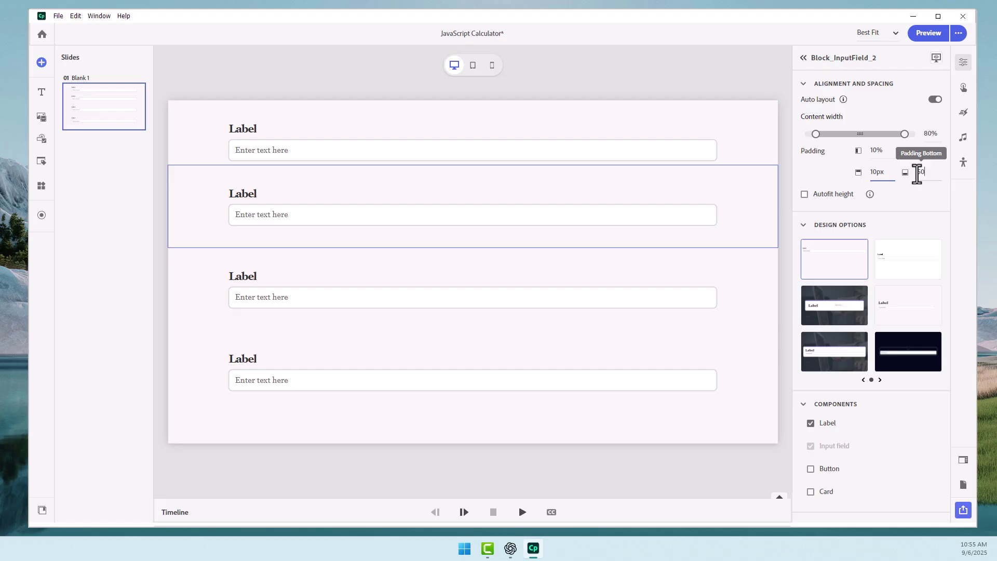
key(Tab)
text(10)
key(Tab)
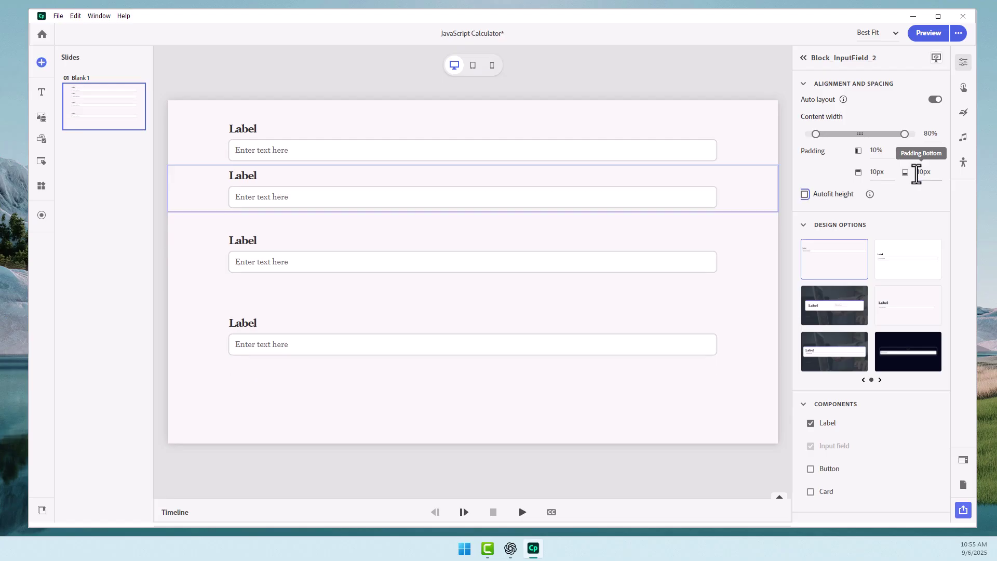
click(809, 425)
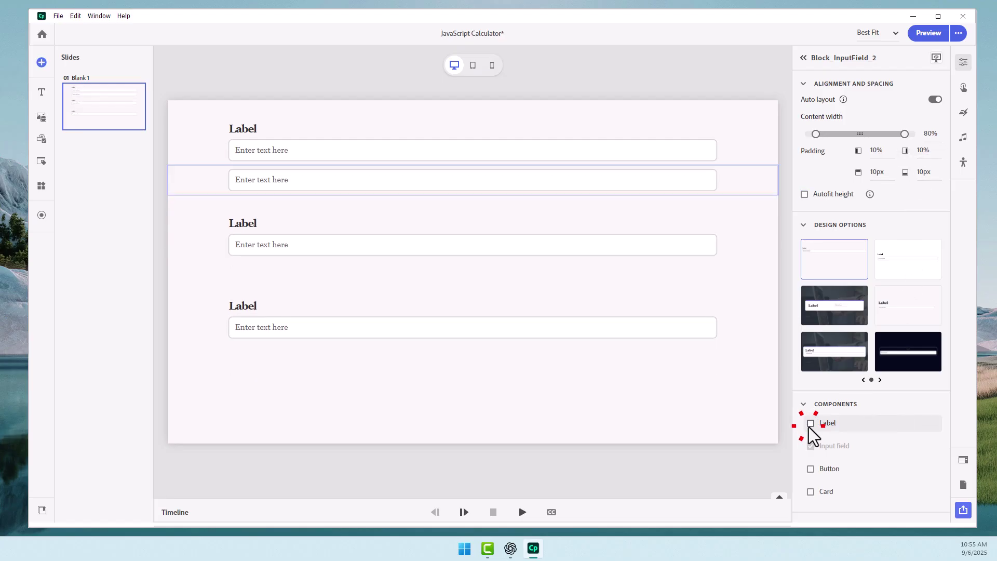
Give the third input block auto layout, 10px top and bottom padding, and no label
click(756, 221)
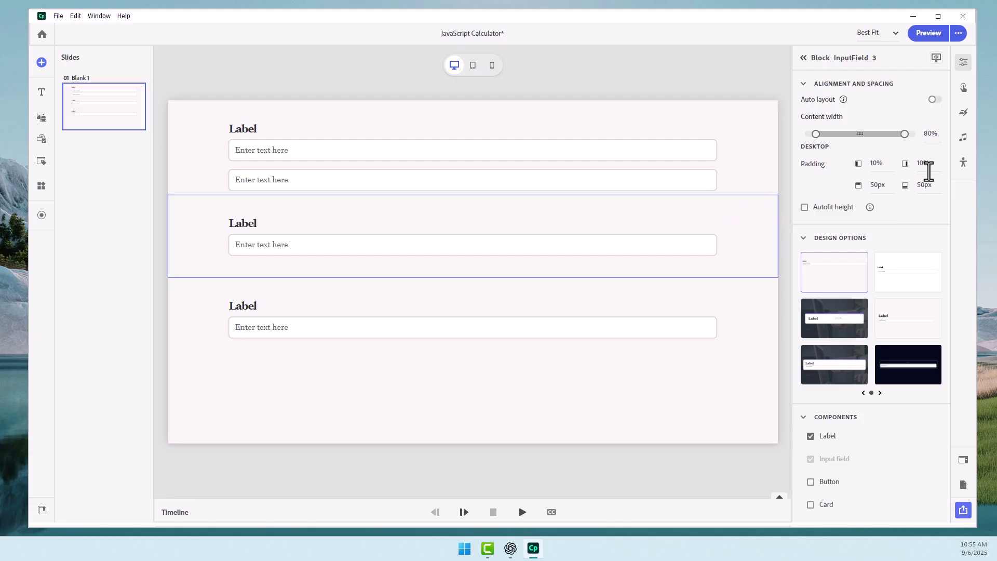
click(937, 98)
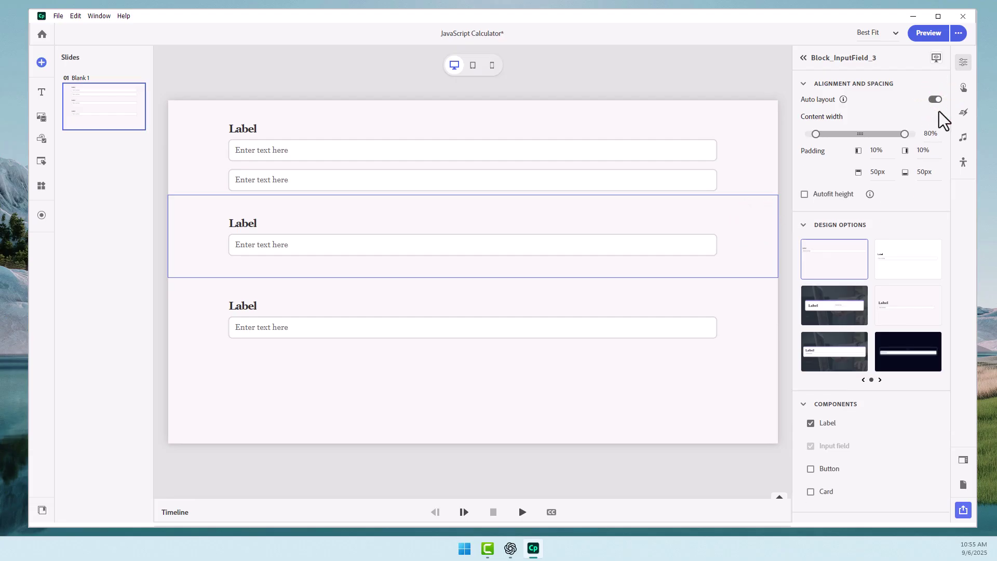
click(889, 169)
text(10)
key(Tab)
text(10)
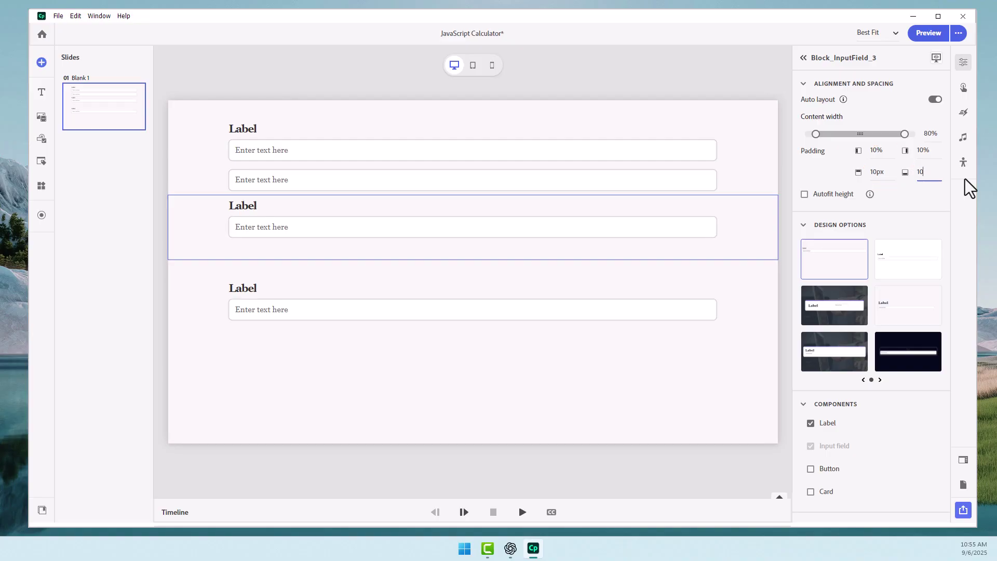
key(Tab)
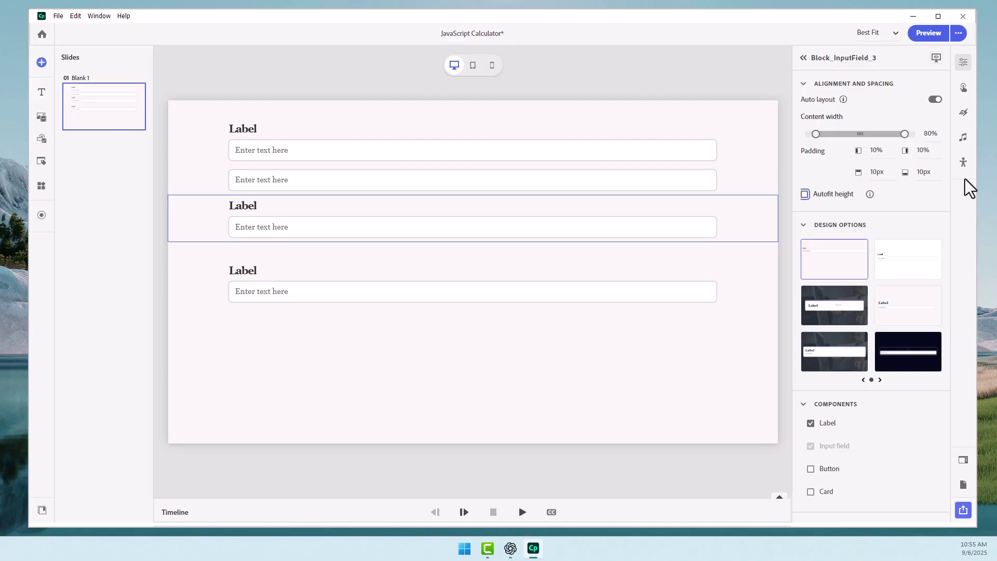
click(823, 424)
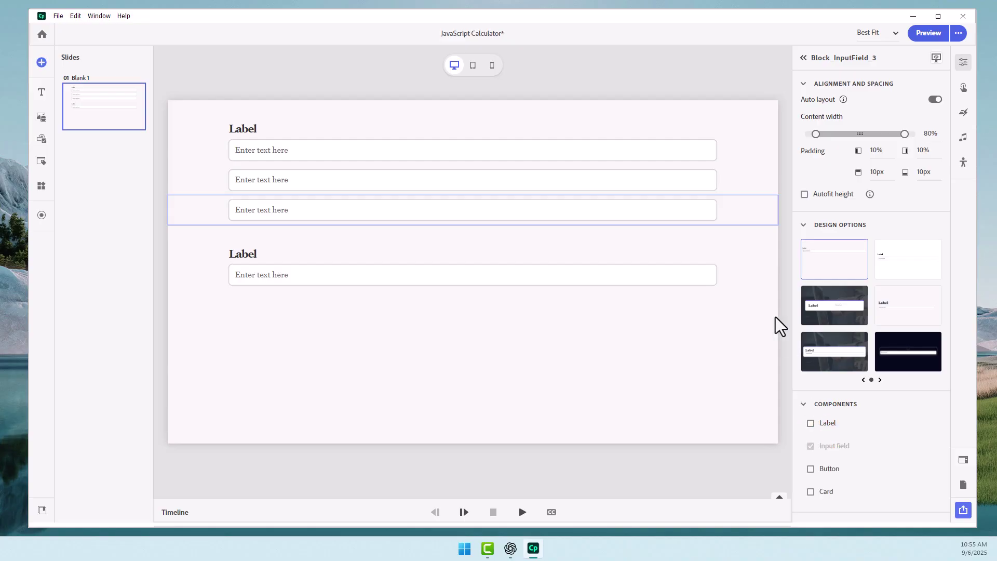
Give the fourth input block auto layout, 10px top padding, and no label
click(748, 255)
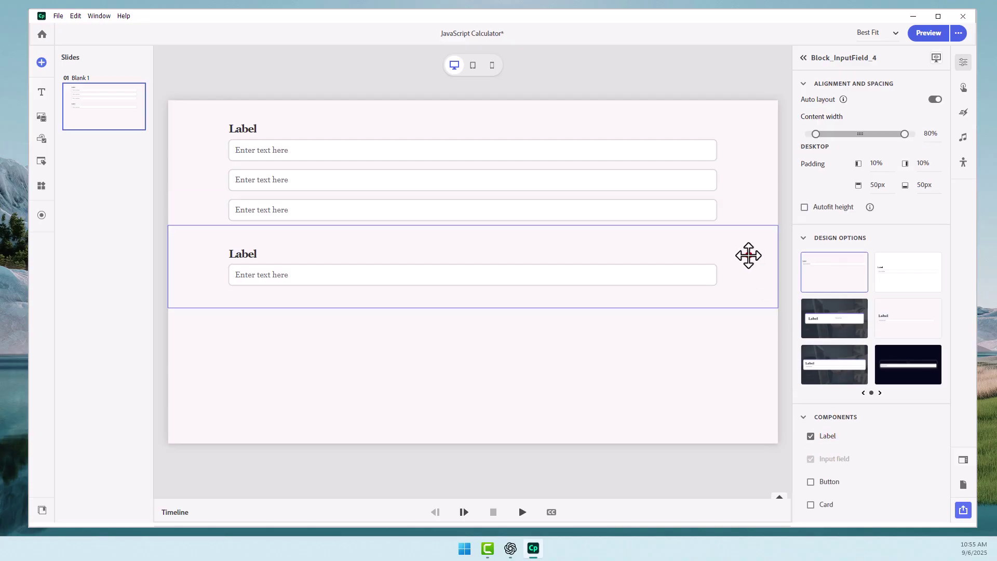
click(938, 99)
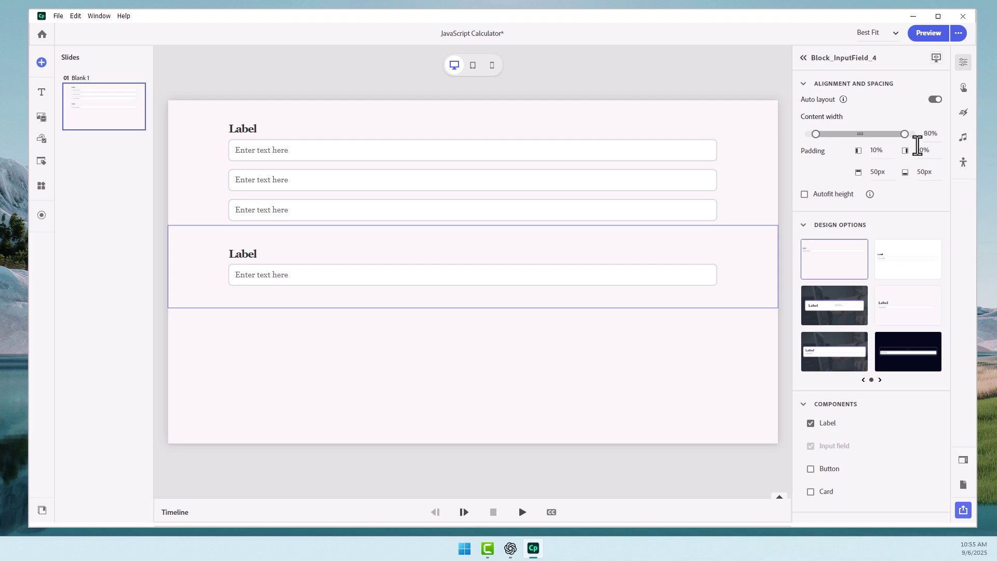
click(883, 172)
text(10)
key(Tab)
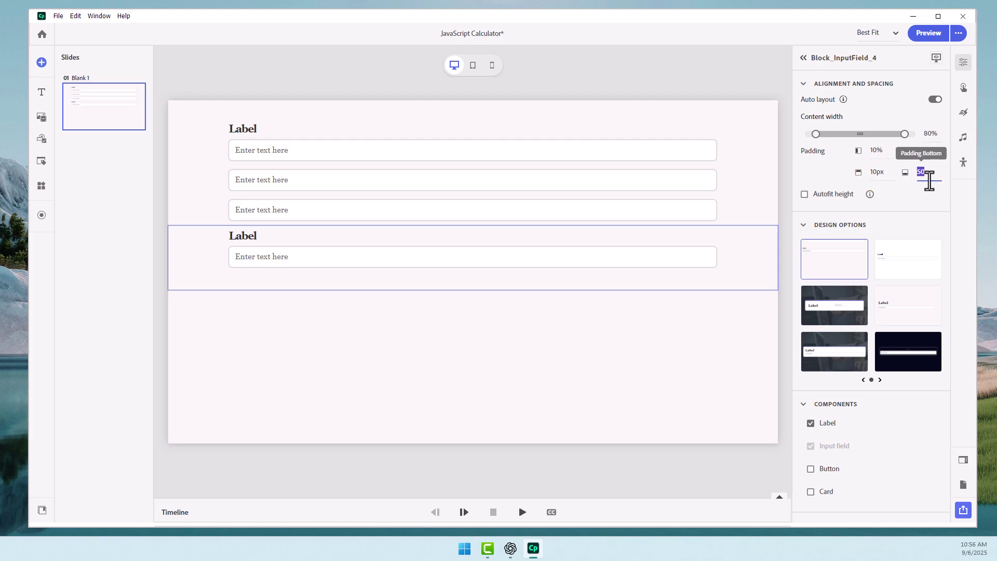
click(811, 424)
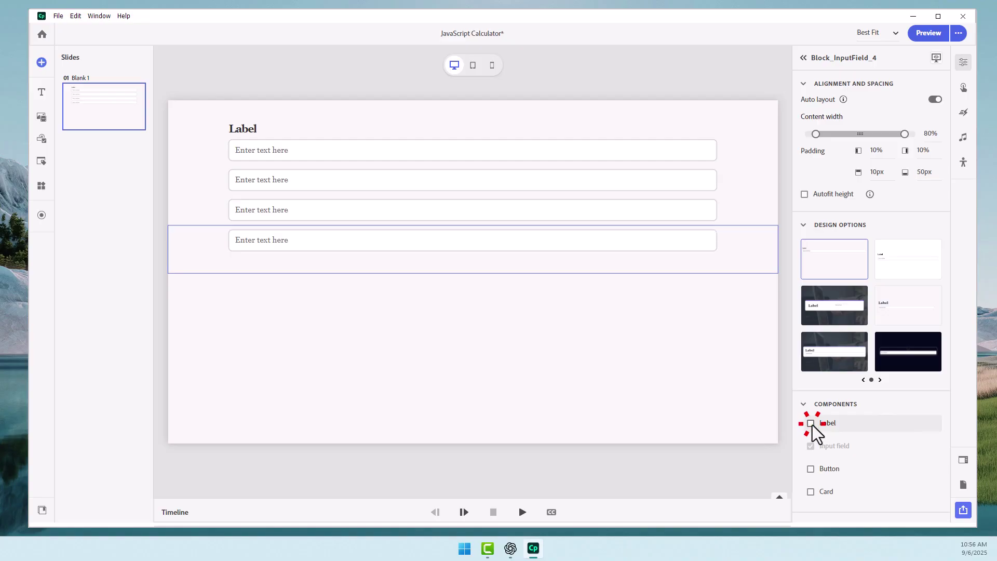
Add a button beneath the last input field and label it CALCULATE
click(811, 469)
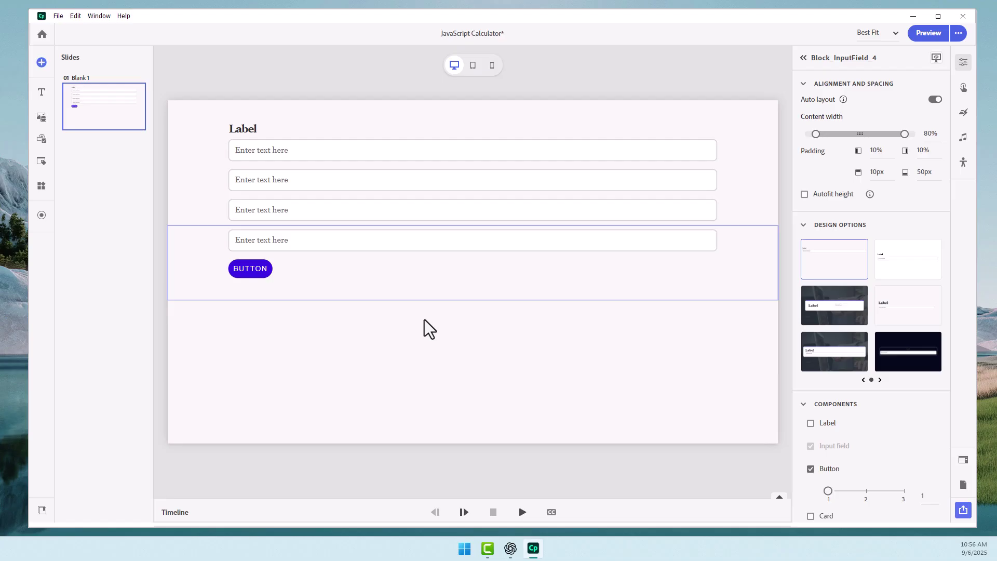
click(250, 269)
click(251, 269)
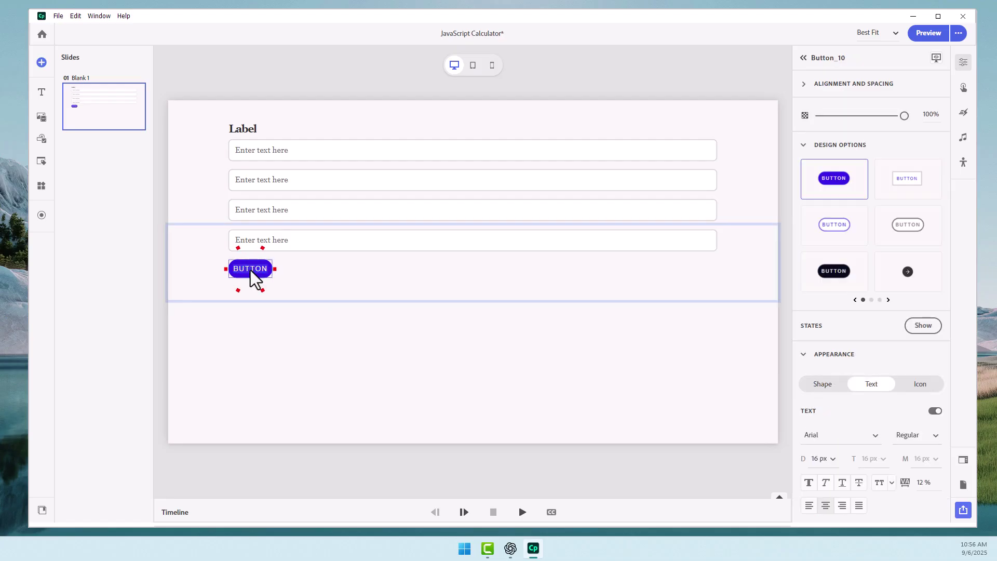
text(CALCULATE)
click(183, 258)
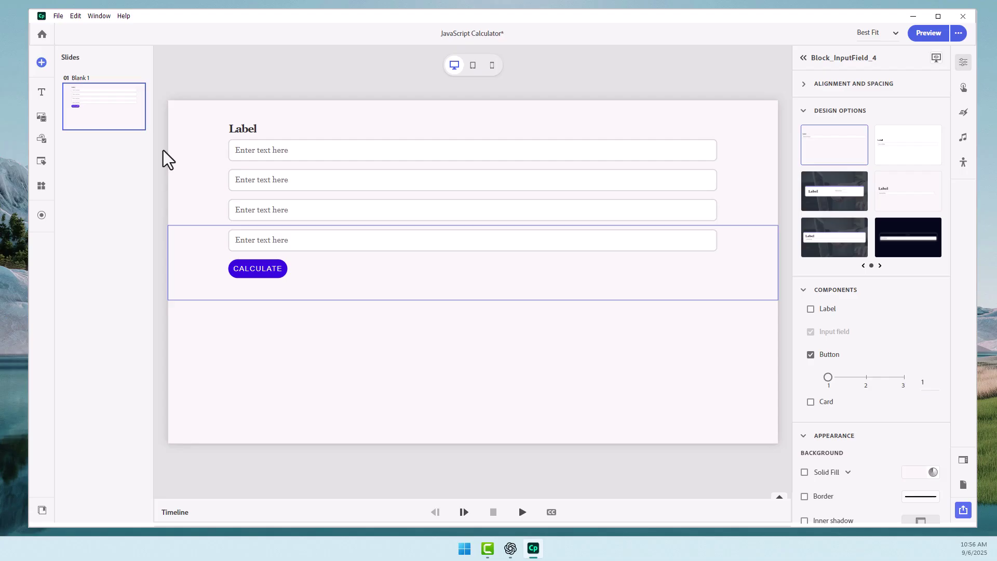
Add a Paragraph text block below the form and change its title to 'Total:'
click(41, 92)
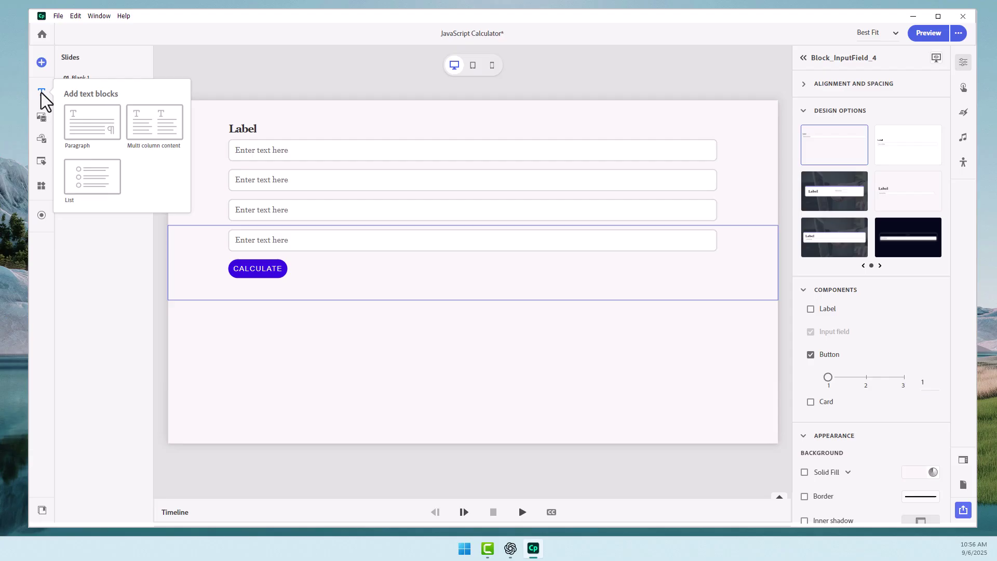
click(105, 122)
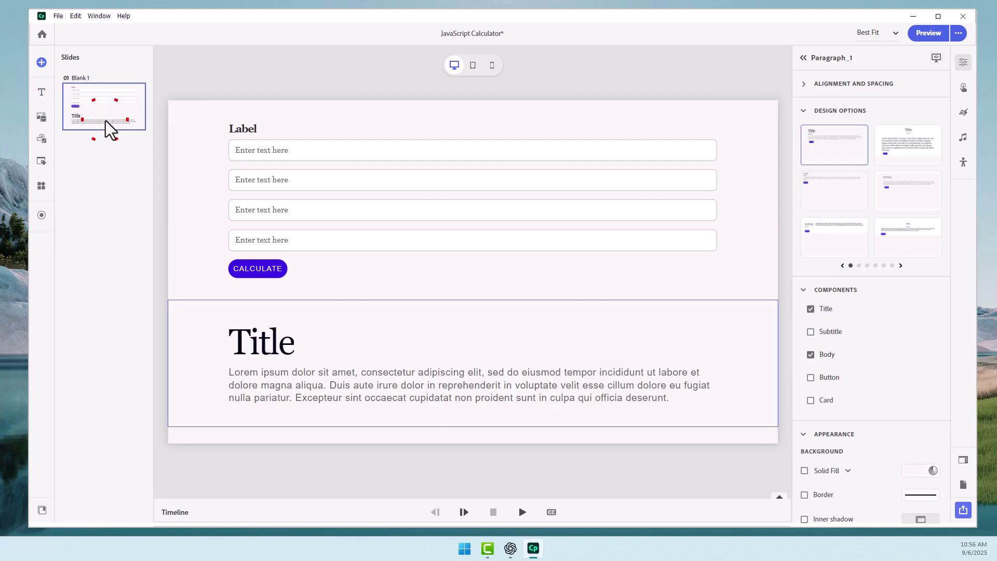
click(263, 343)
double_click(263, 343)
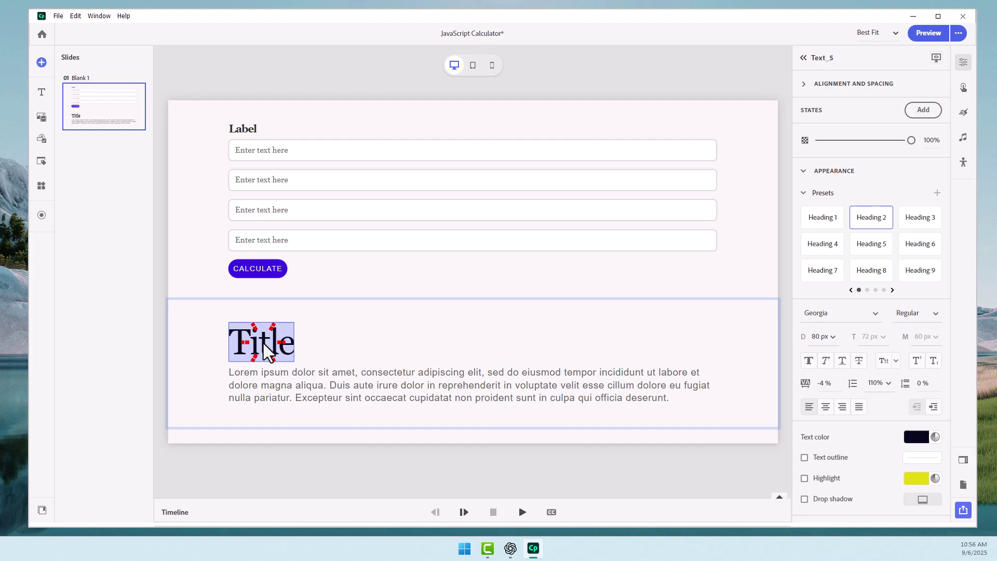
text(Total:)
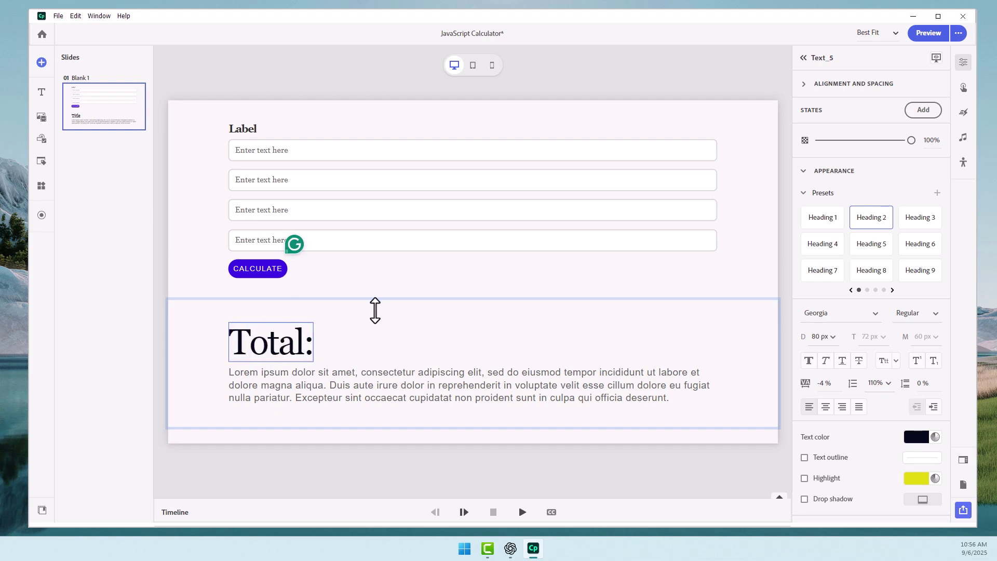
Style the Total: title with the Heading 6 preset (Arial 36px)
click(928, 217)
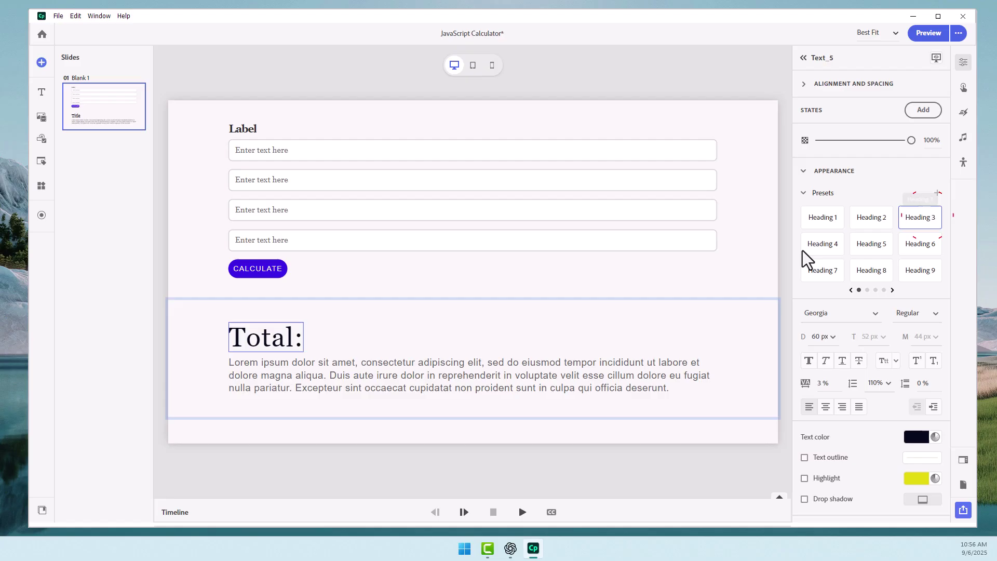
click(816, 247)
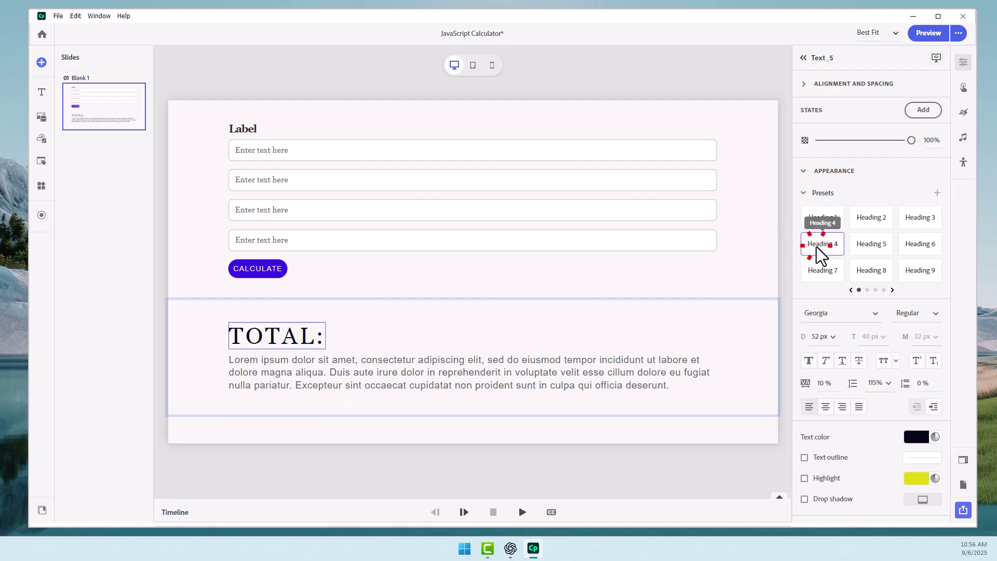
click(868, 248)
click(917, 247)
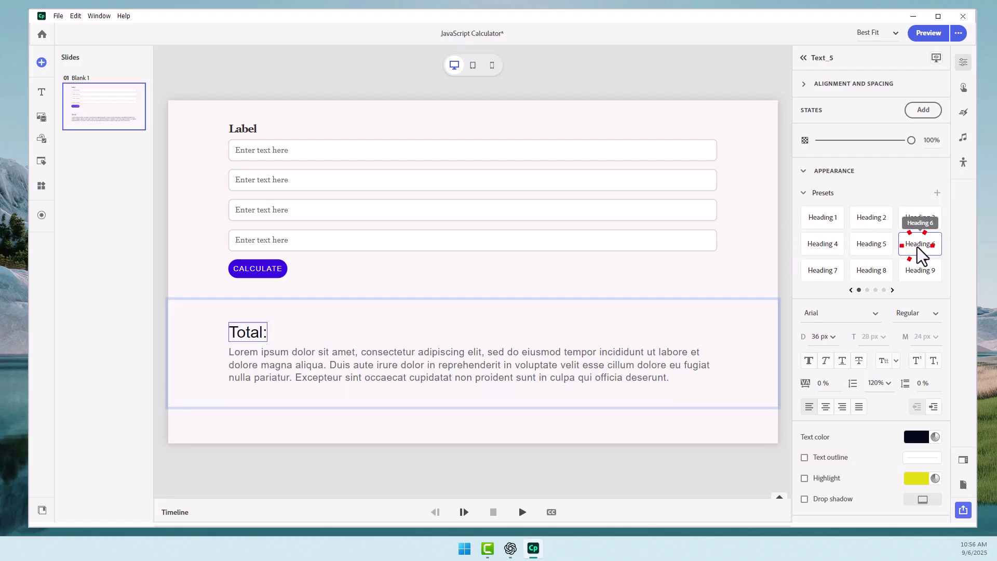
click(818, 269)
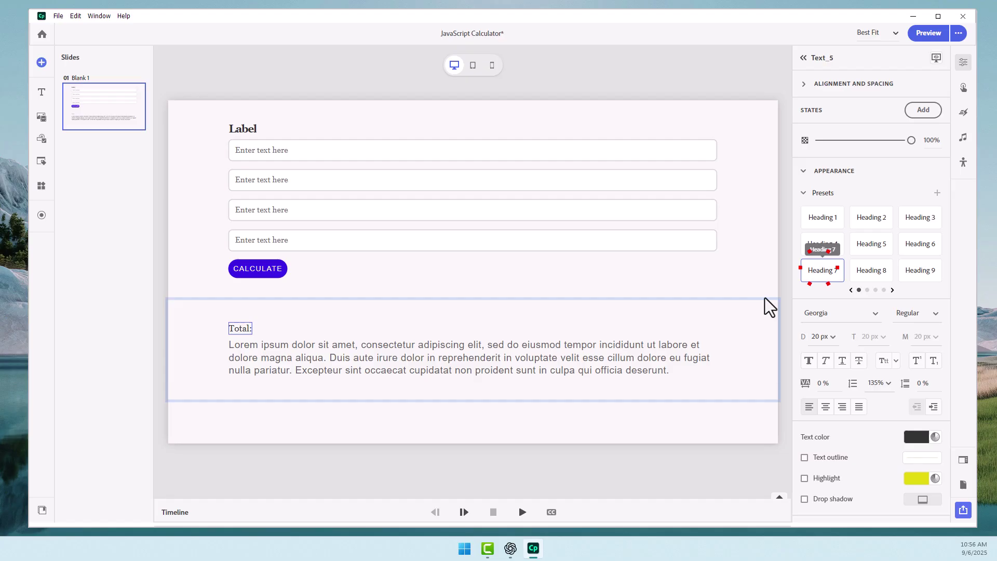
key(ctrl+z)
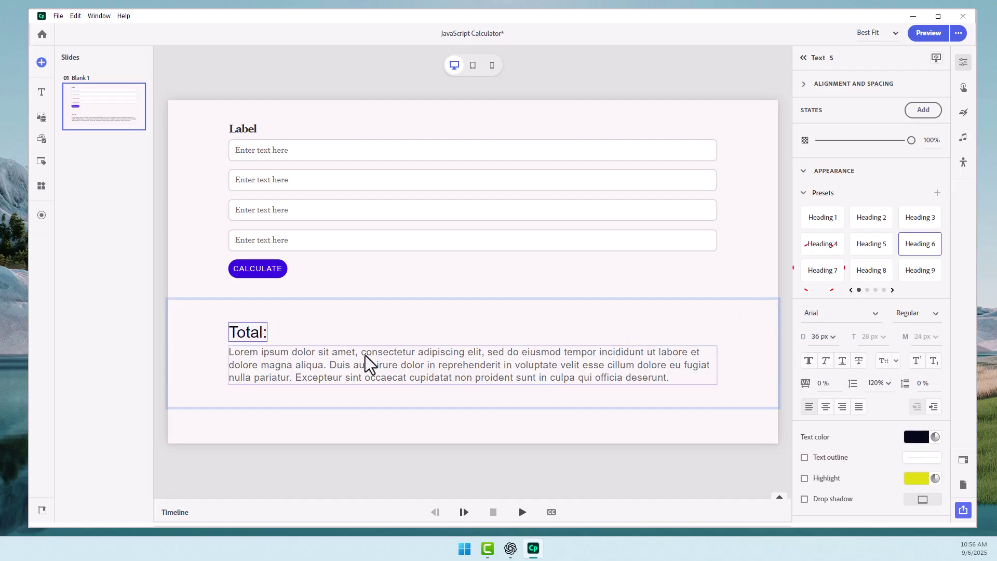
Replace the placeholder paragraph under Total: with the $$calculatedTotal$$ variable
double_click(458, 367)
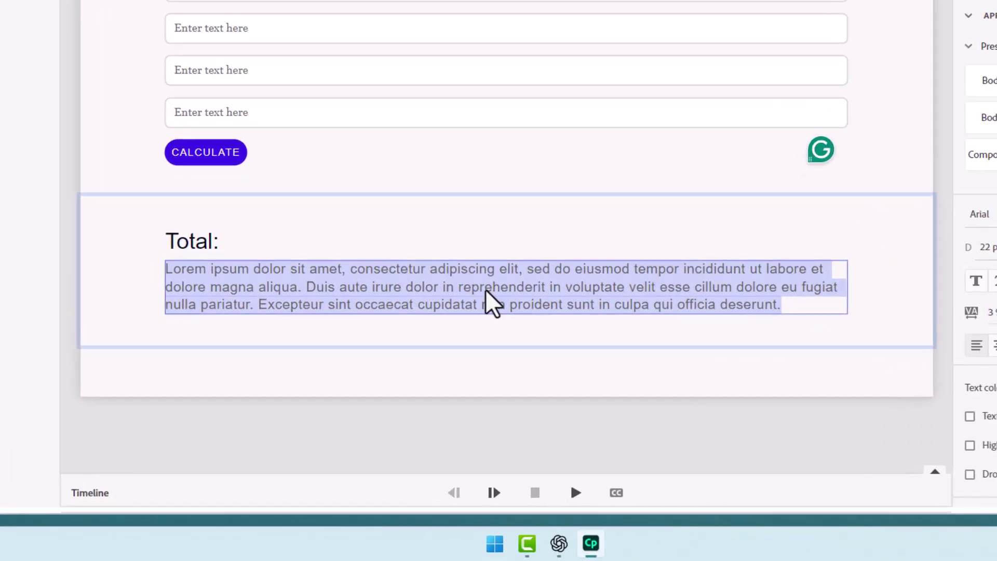
text($)
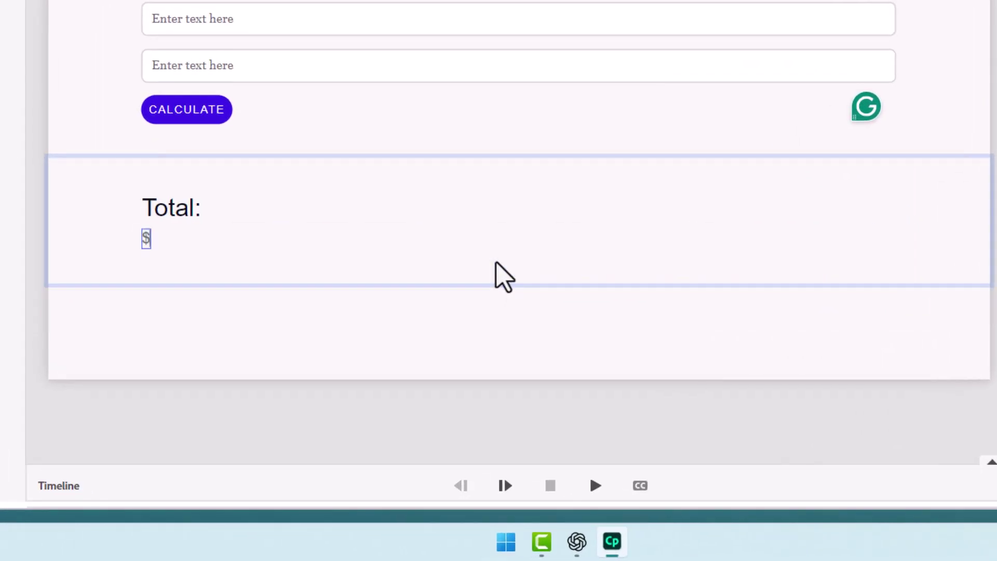
text($)
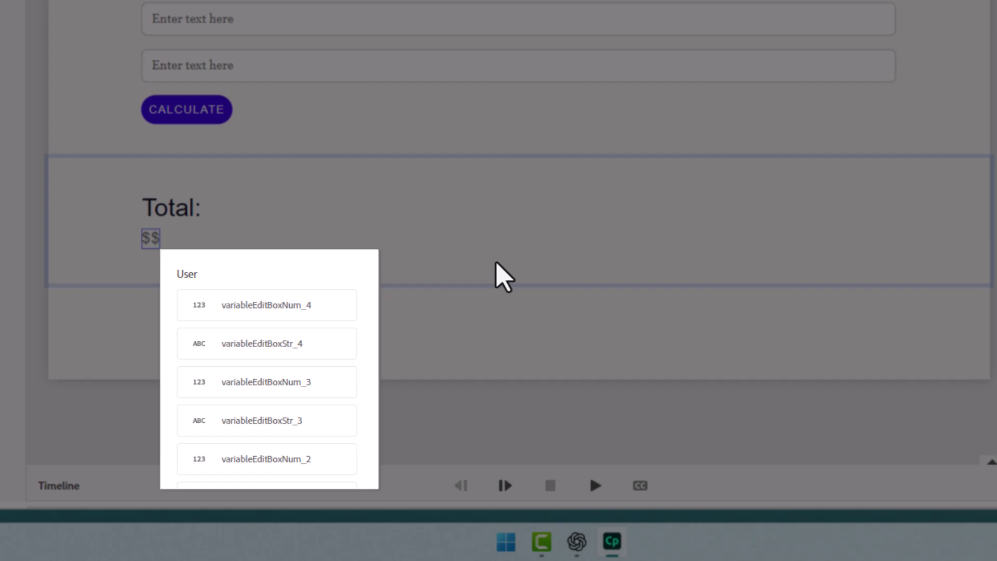
scroll(343, 357, down, 5)
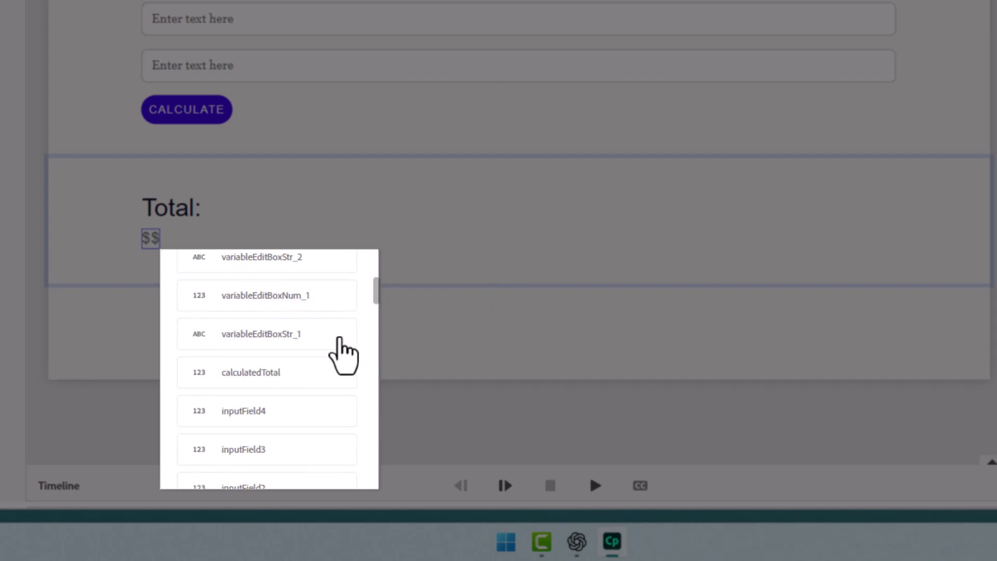
scroll(339, 370, down, 2)
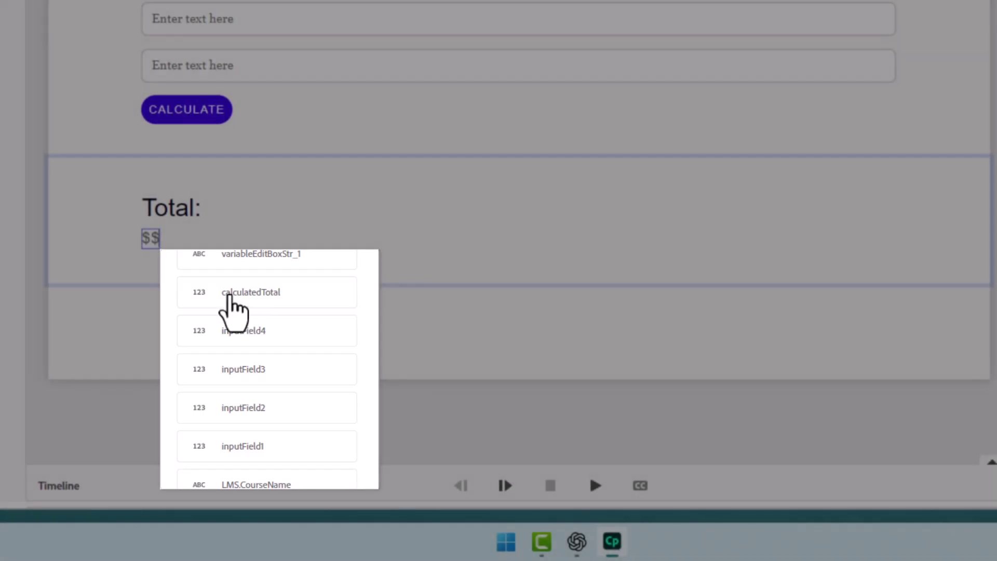
click(227, 292)
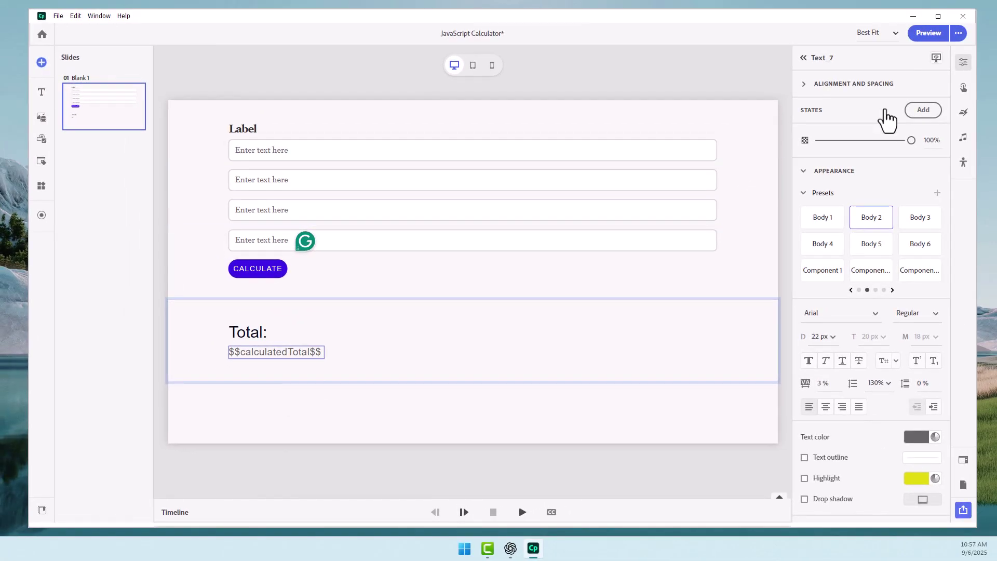
Give the Total paragraph container auto layout with 10px top padding
click(808, 86)
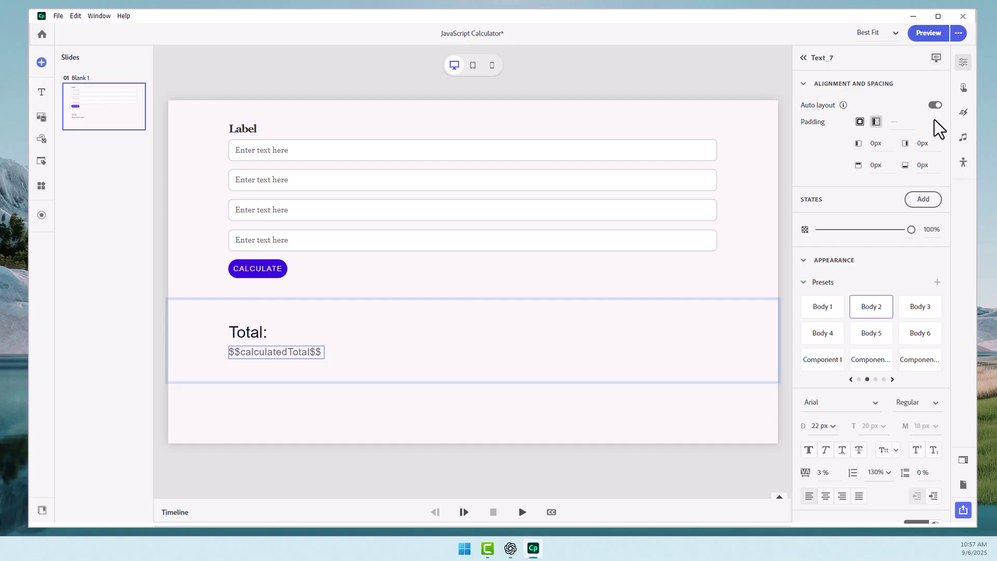
click(737, 330)
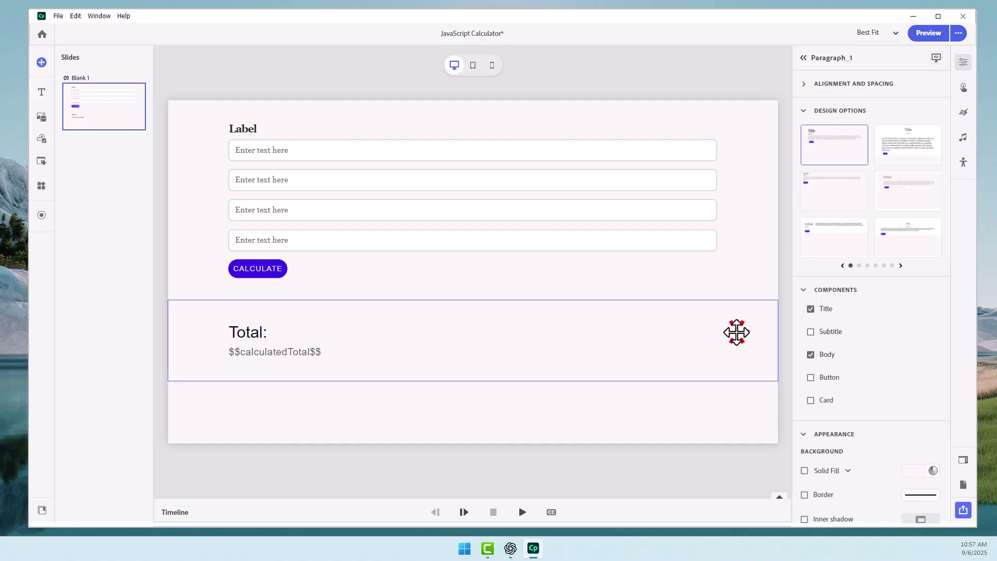
click(806, 85)
click(935, 100)
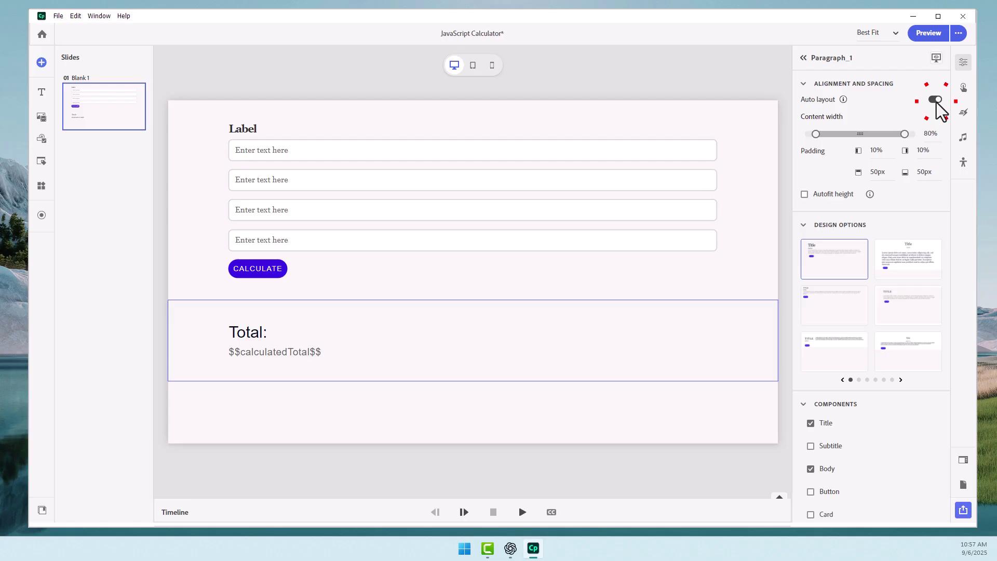
click(889, 172)
text(10)
key(Tab)
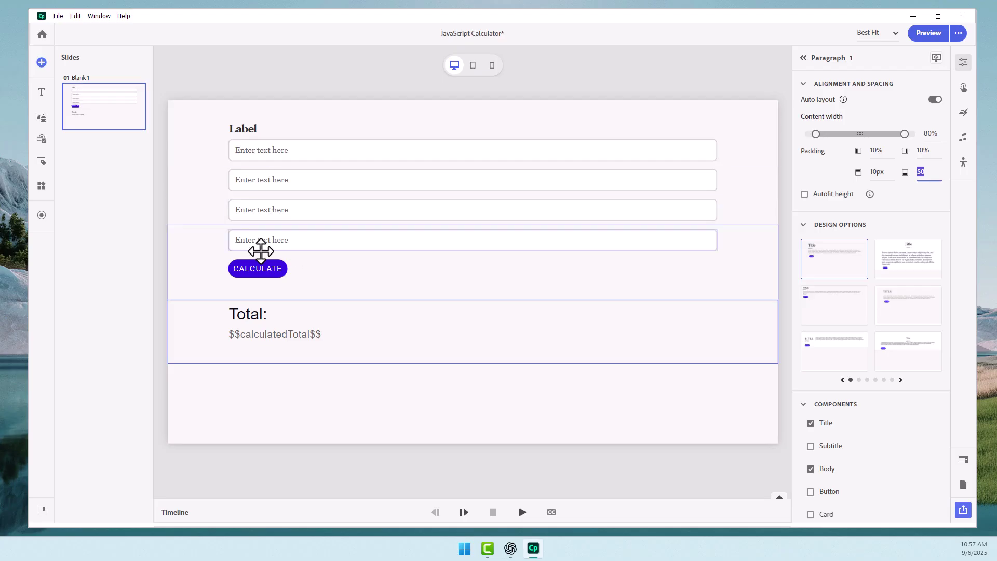
Set the first two entry fields to Numbers input, bound to inputField1 and inputField2
click(404, 152)
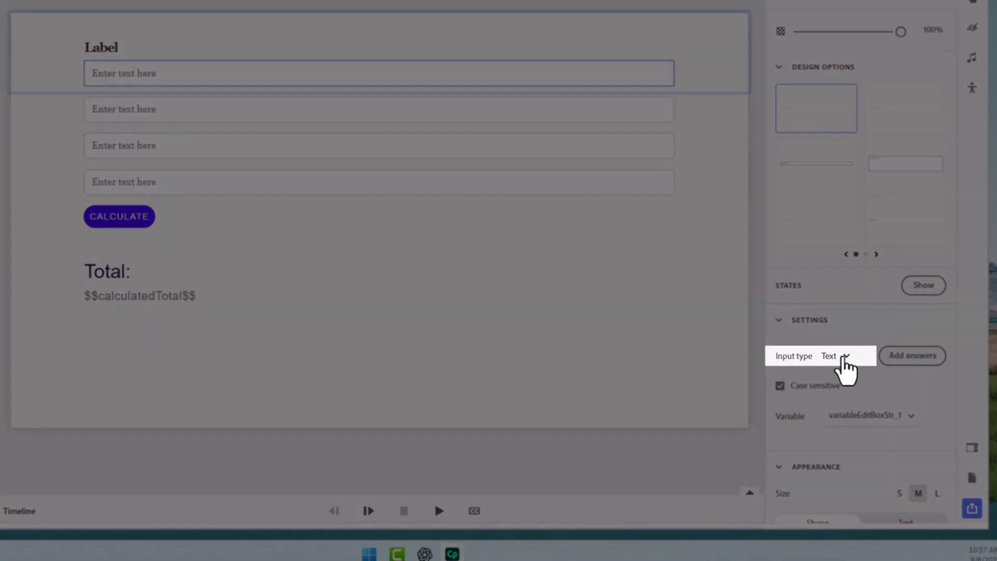
click(840, 359)
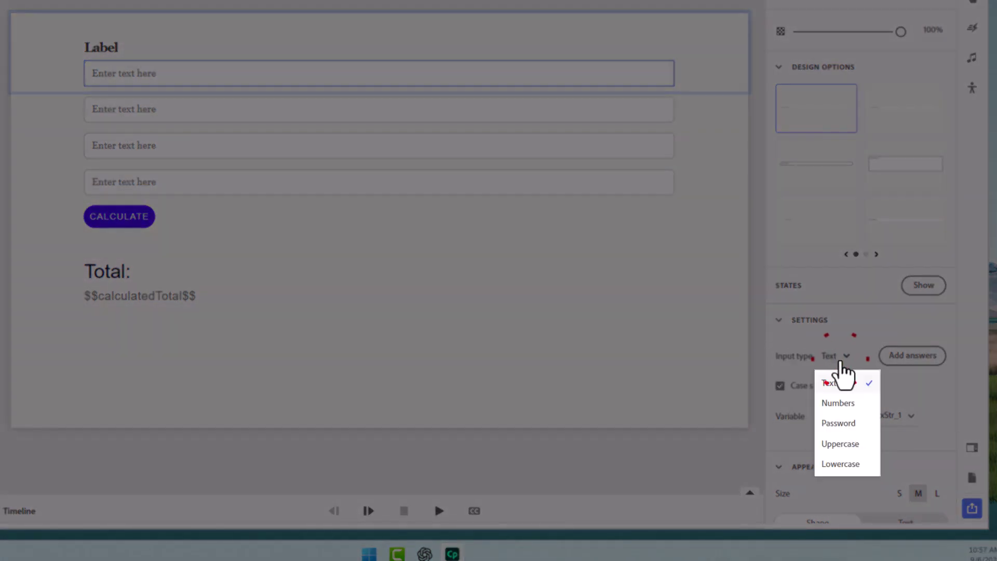
click(848, 405)
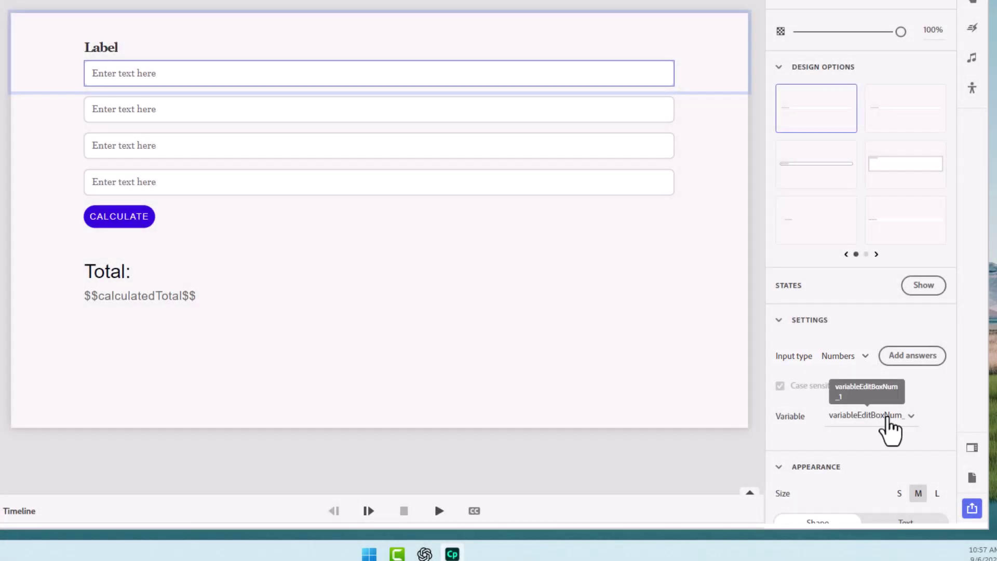
click(887, 417)
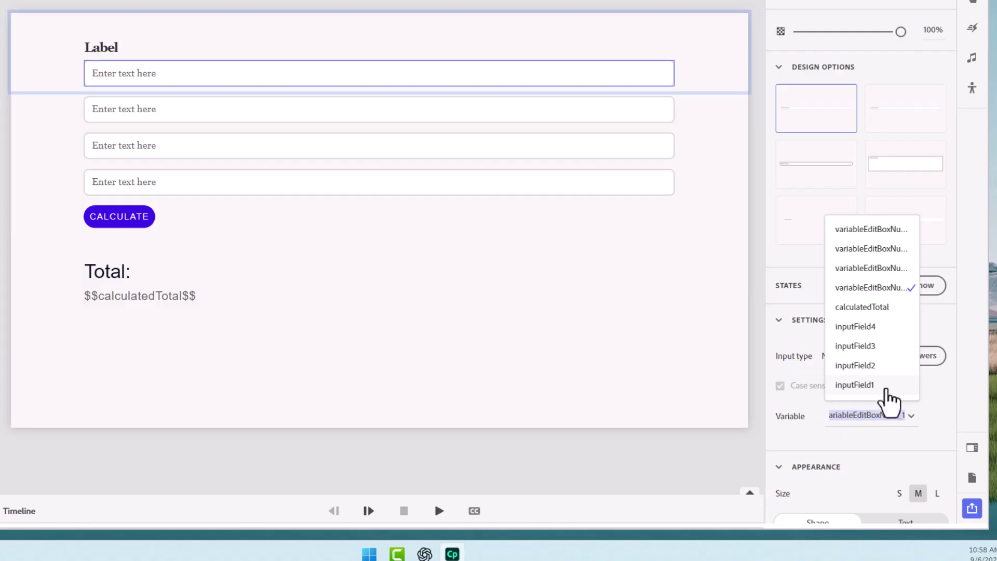
click(886, 387)
click(423, 105)
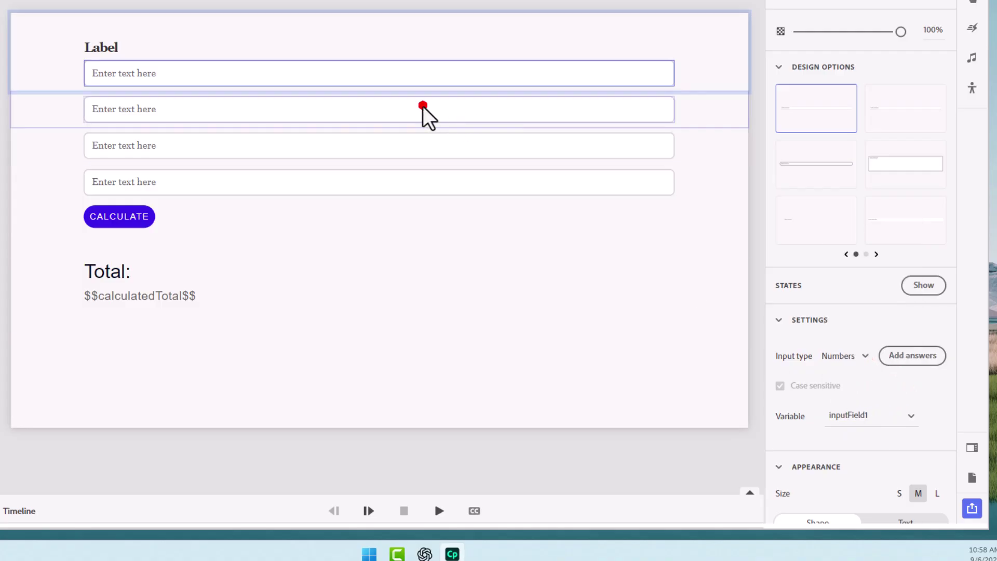
click(841, 356)
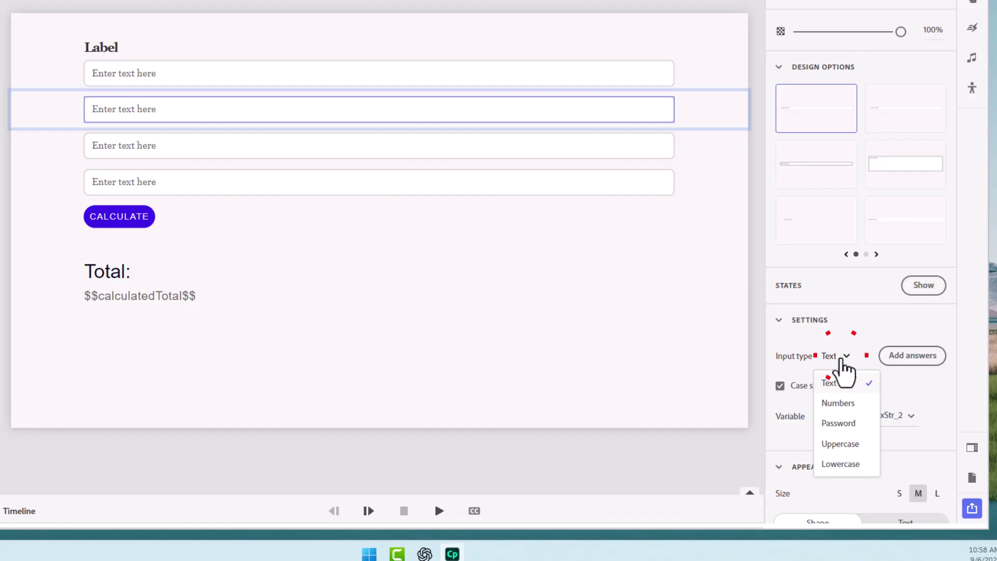
click(845, 403)
click(893, 415)
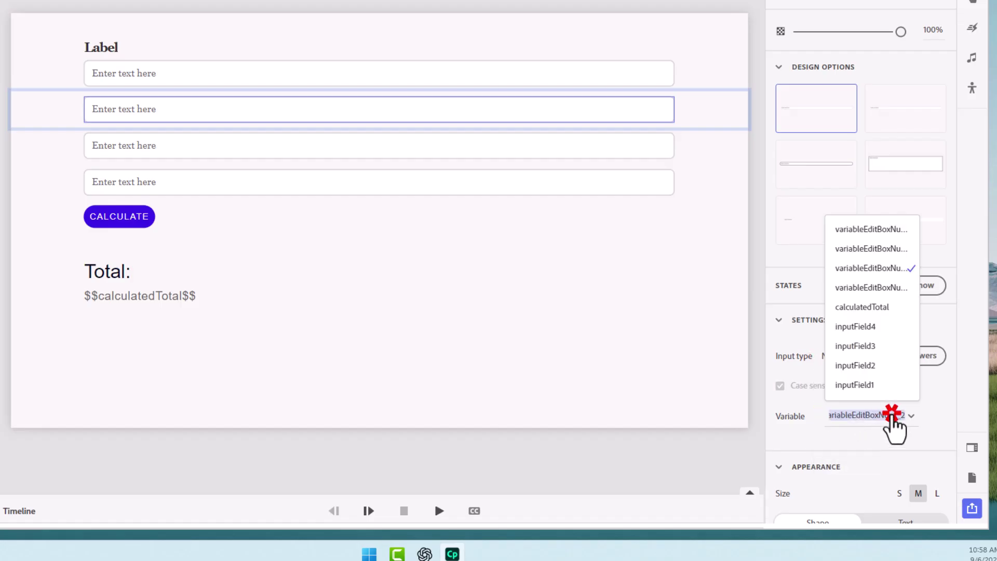
click(877, 366)
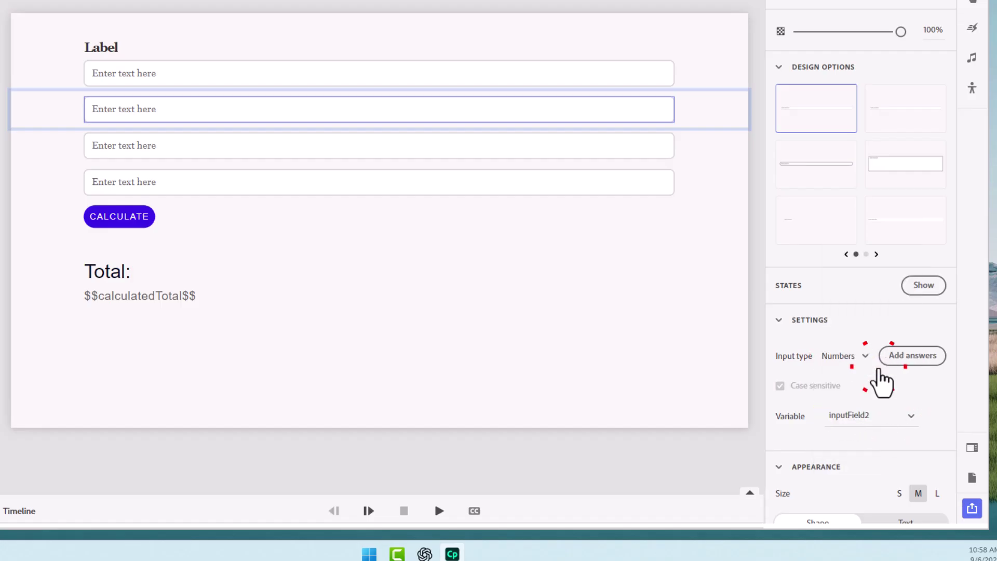
Set the third and fourth entry fields to Numbers input, bound to inputField3 and inputField4
click(585, 147)
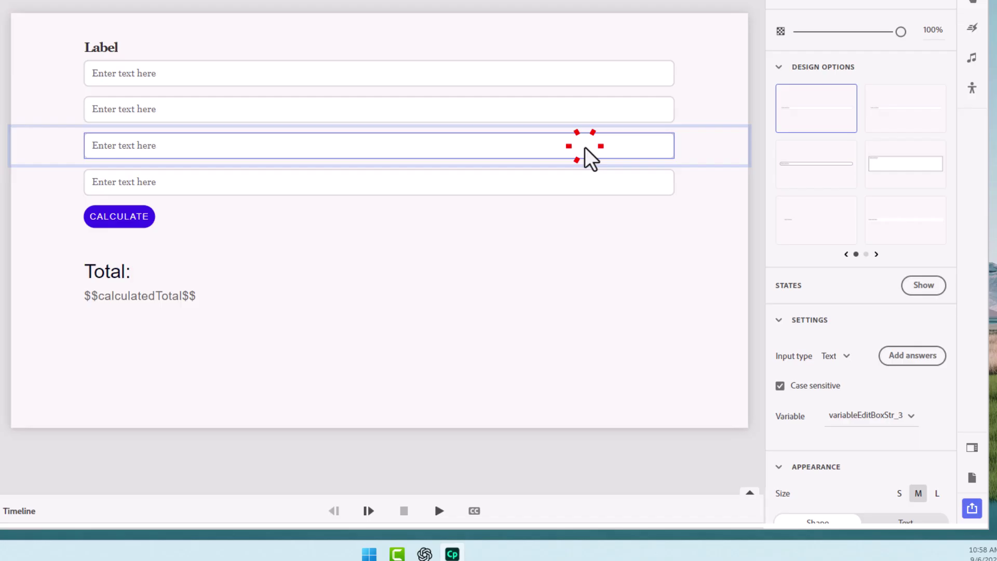
click(836, 356)
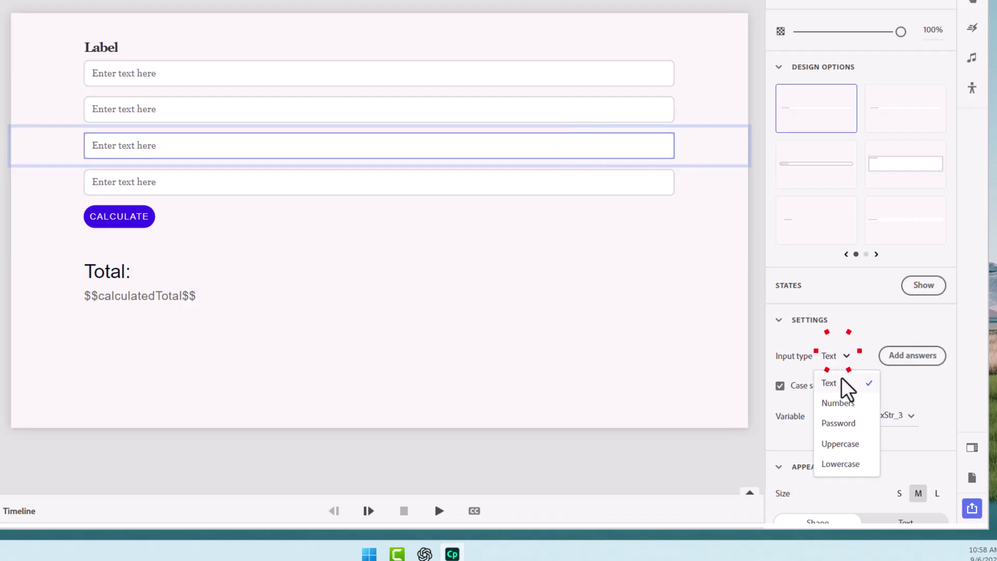
click(841, 404)
click(880, 420)
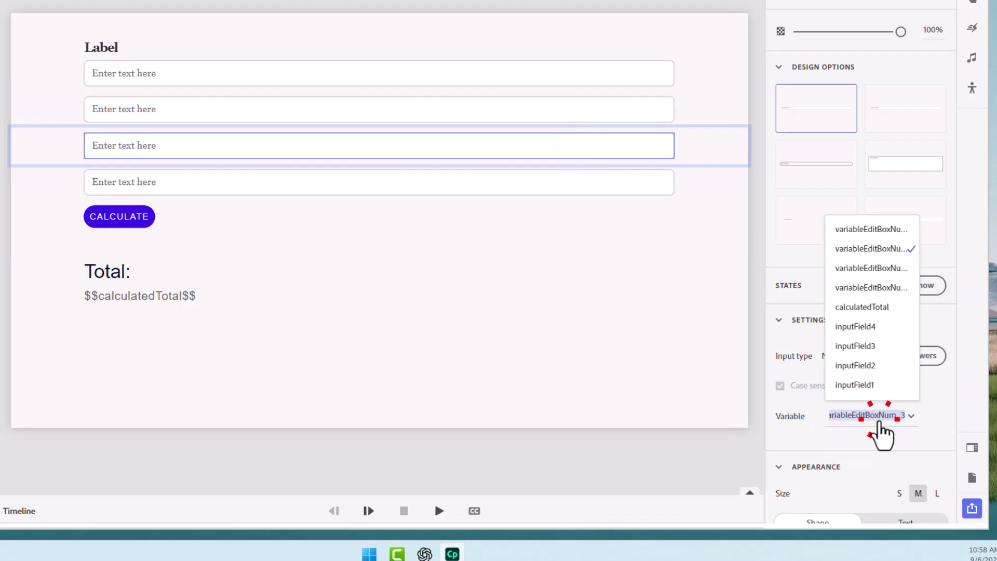
click(878, 349)
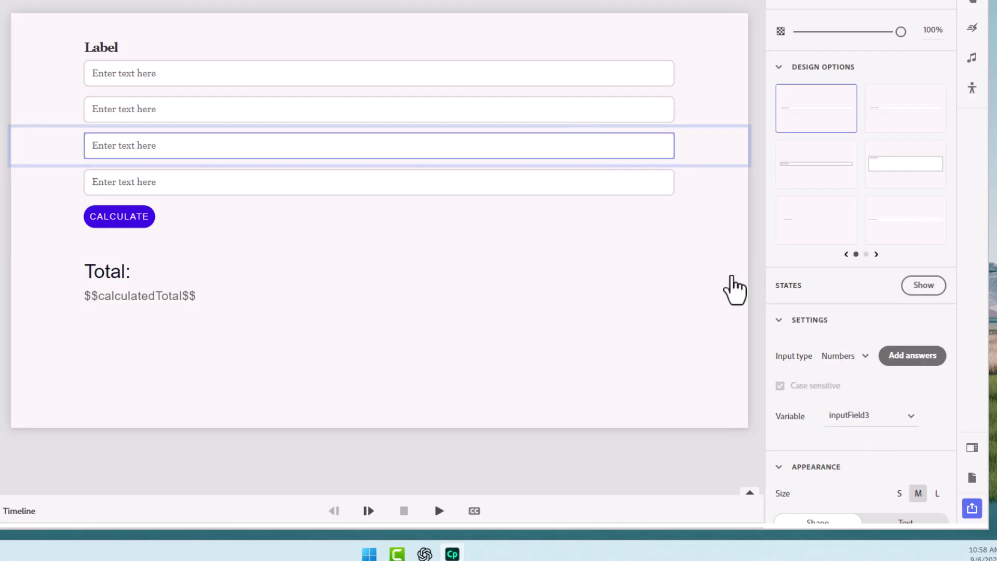
click(593, 187)
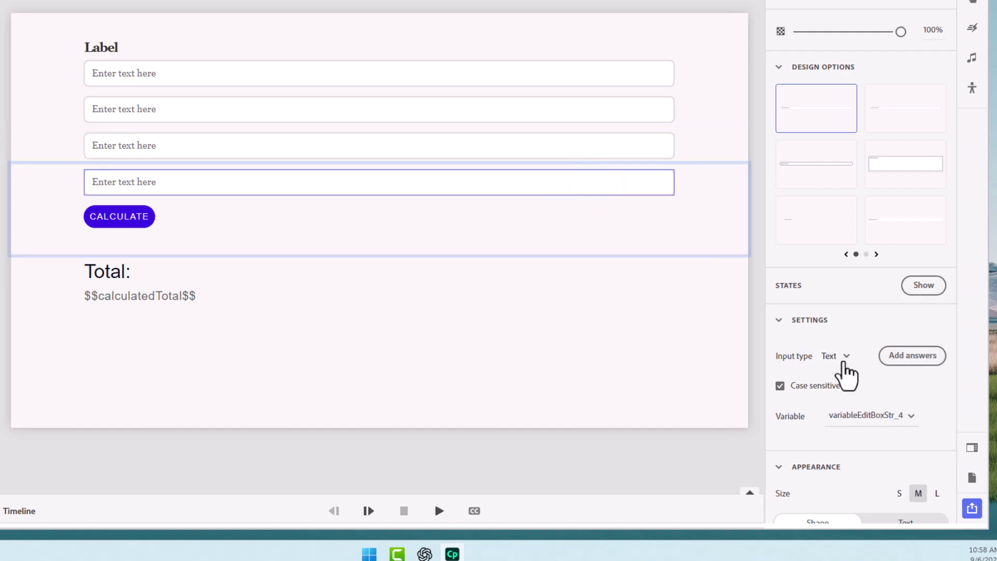
click(836, 357)
click(842, 403)
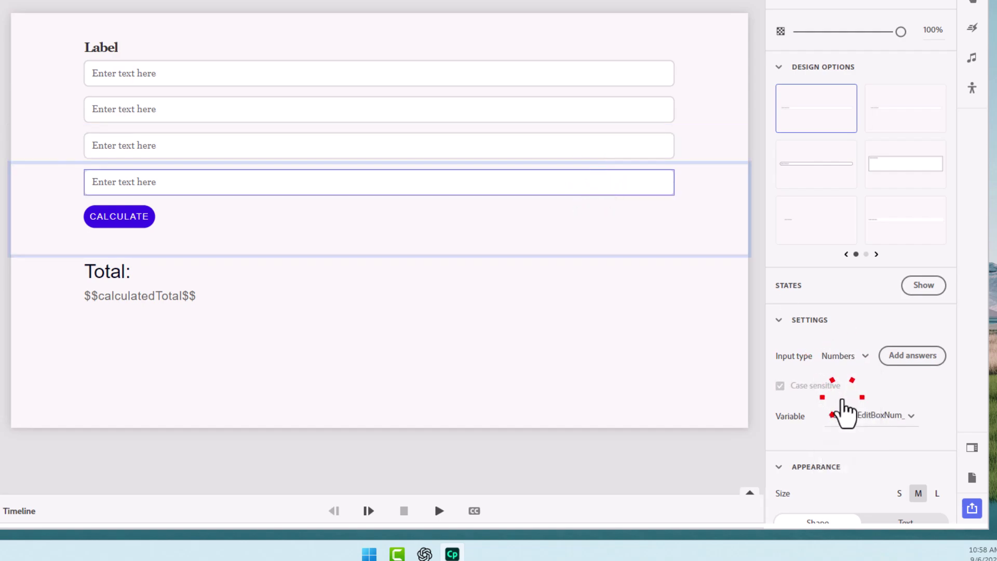
click(895, 422)
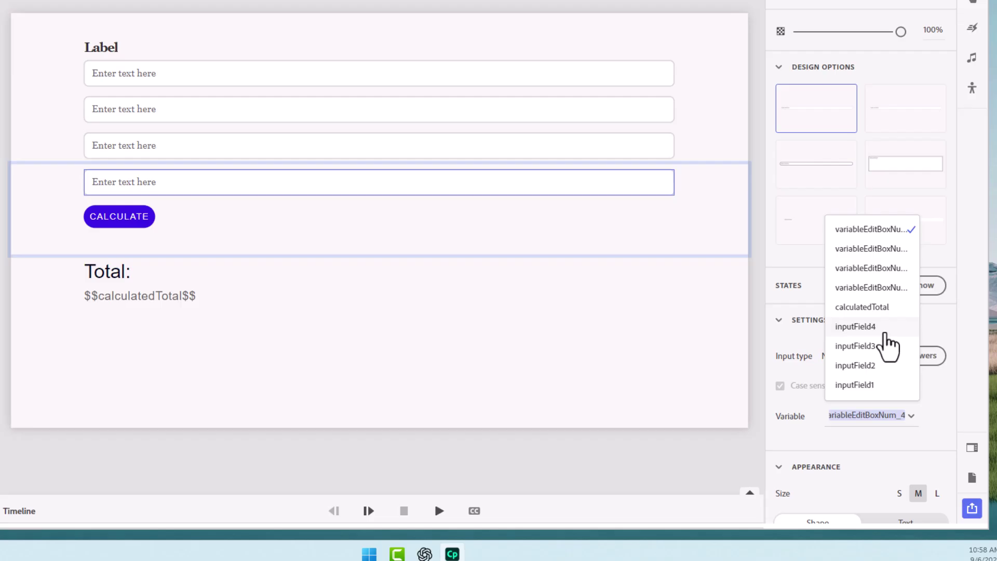
click(885, 329)
click(757, 170)
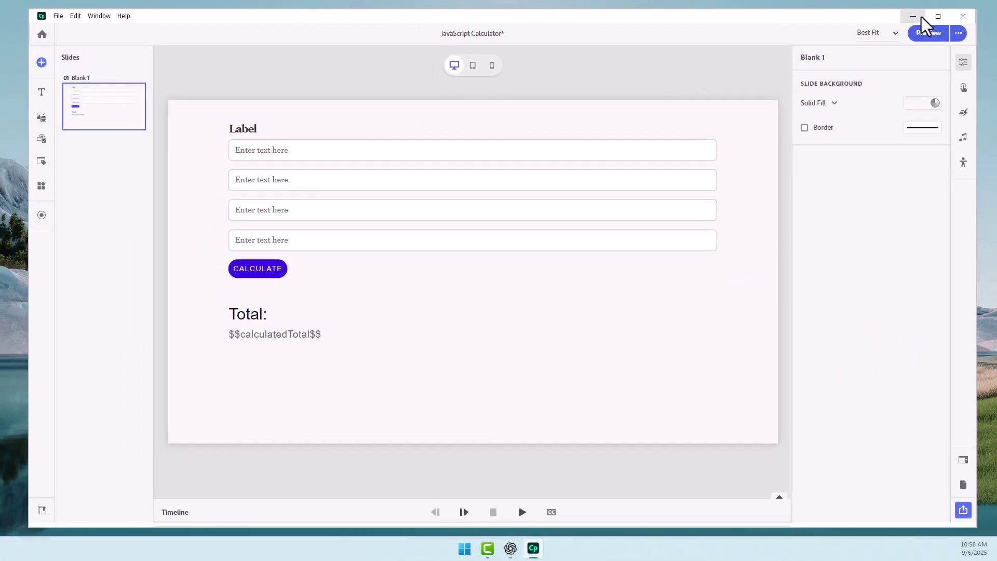
Minimize Captivate and bring the ChatGPT app to the front on an empty chat
click(914, 20)
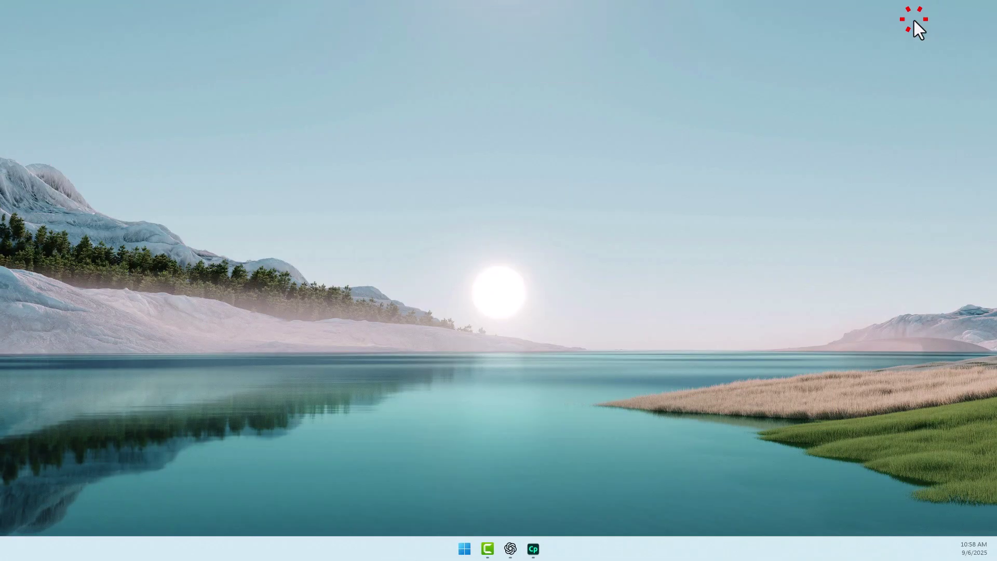
click(514, 548)
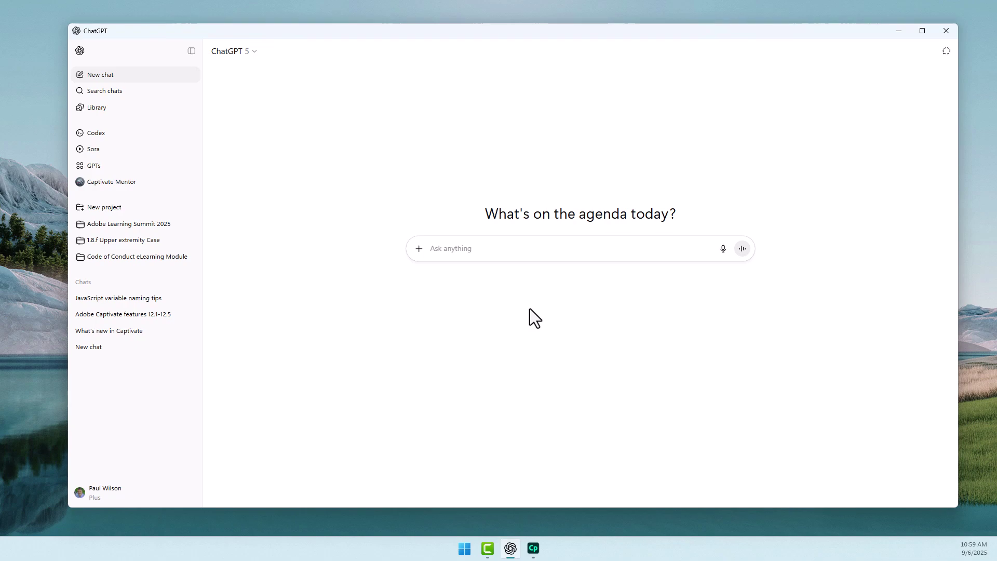
Write a prompt asking for JavaScript that exports Captivate 12.6's inputField1 to _inputField1
click(514, 248)
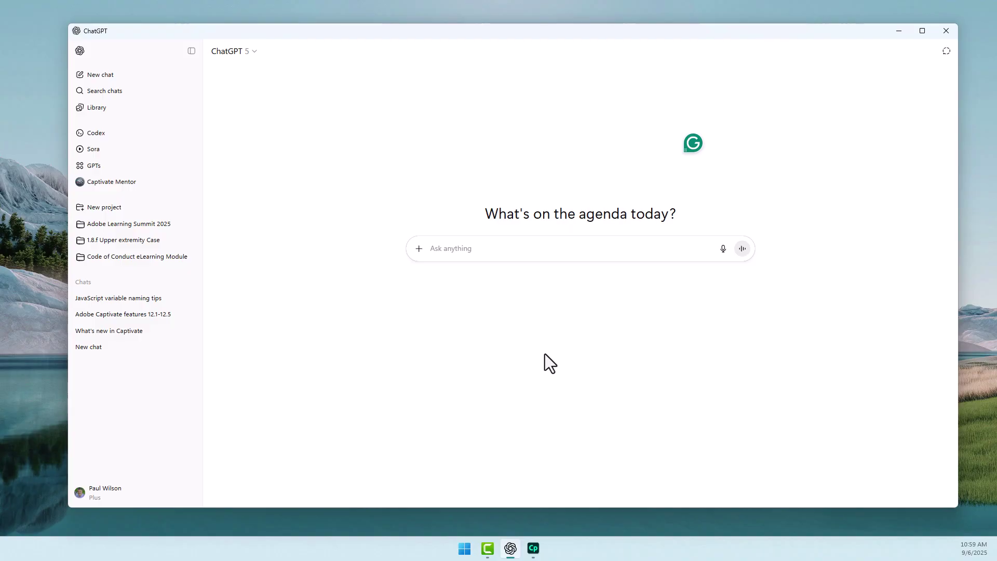
text(I would)
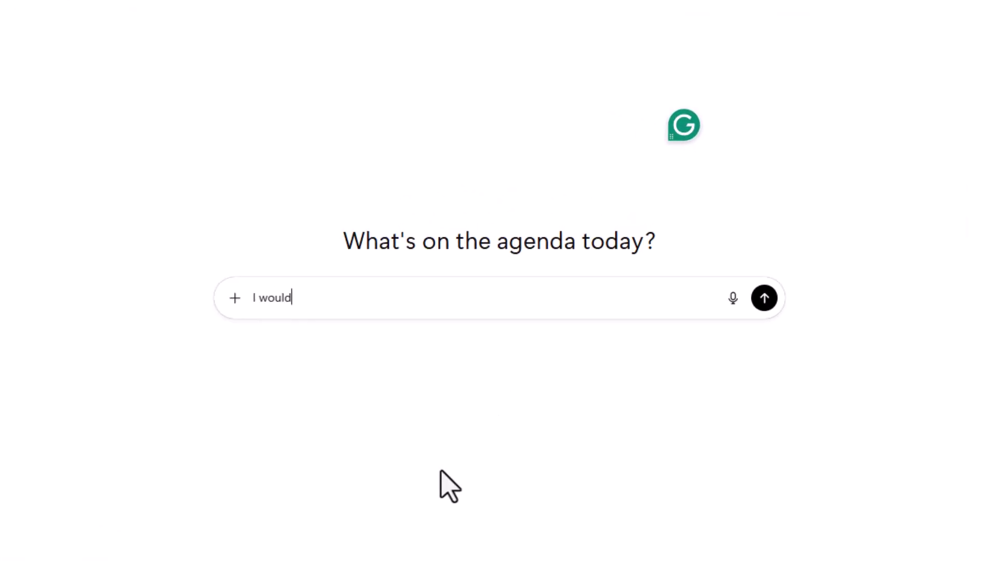
text( like a java)
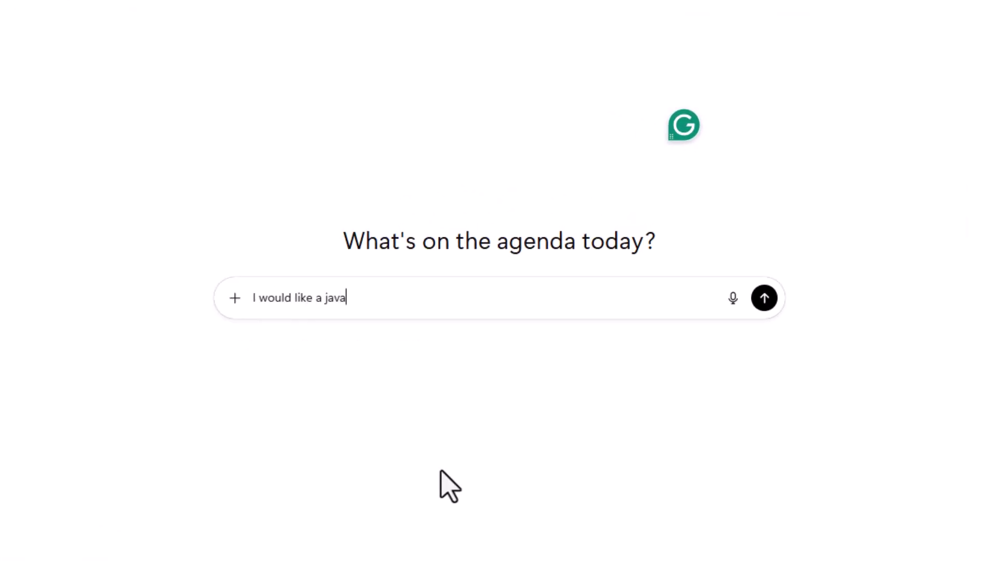
text(script solution t)
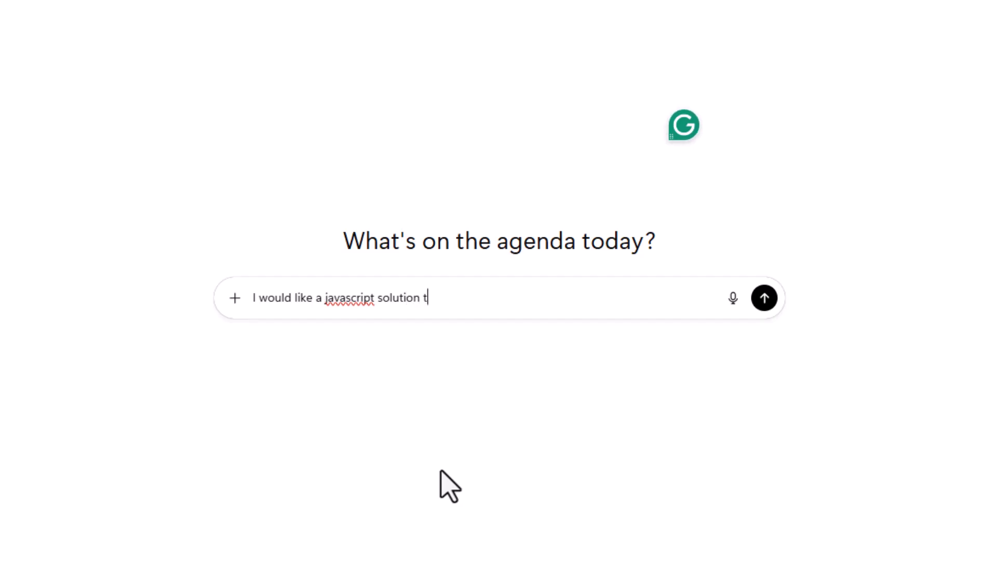
text(o tak)
key(BackSpace)
key(BackSpace)
key(BackSpace)
text(taking an )
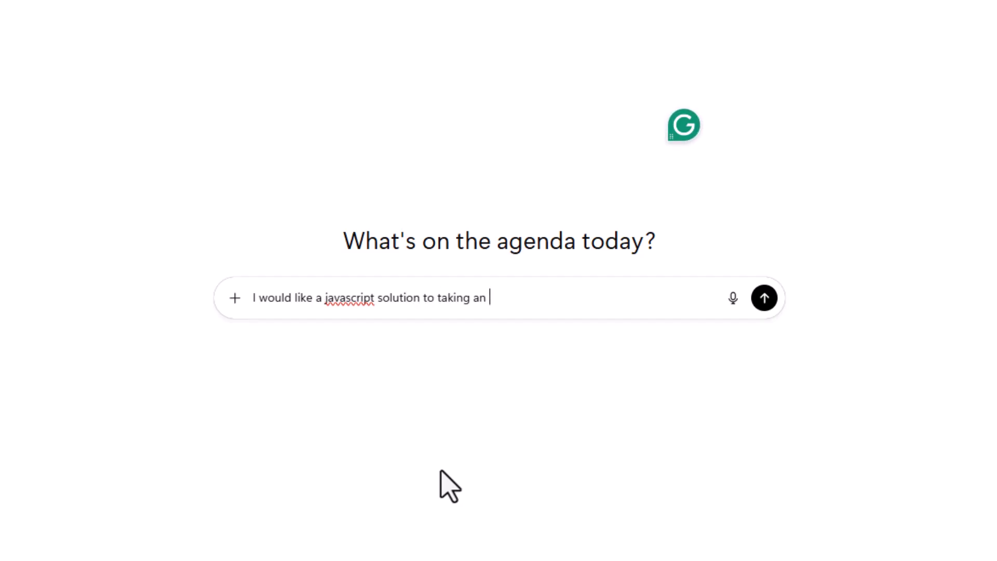
text(Adobe Captivat)
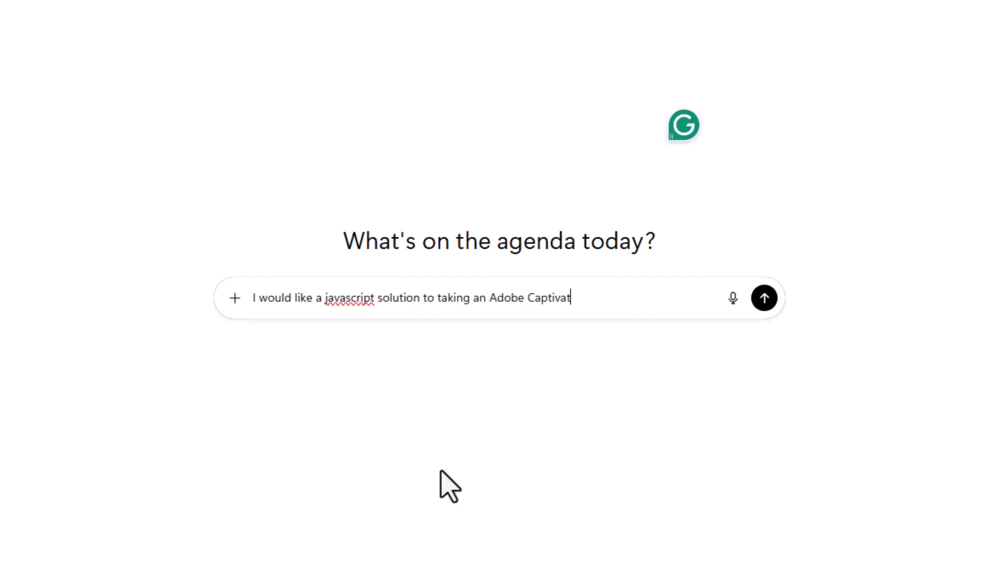
text(e 12.6)
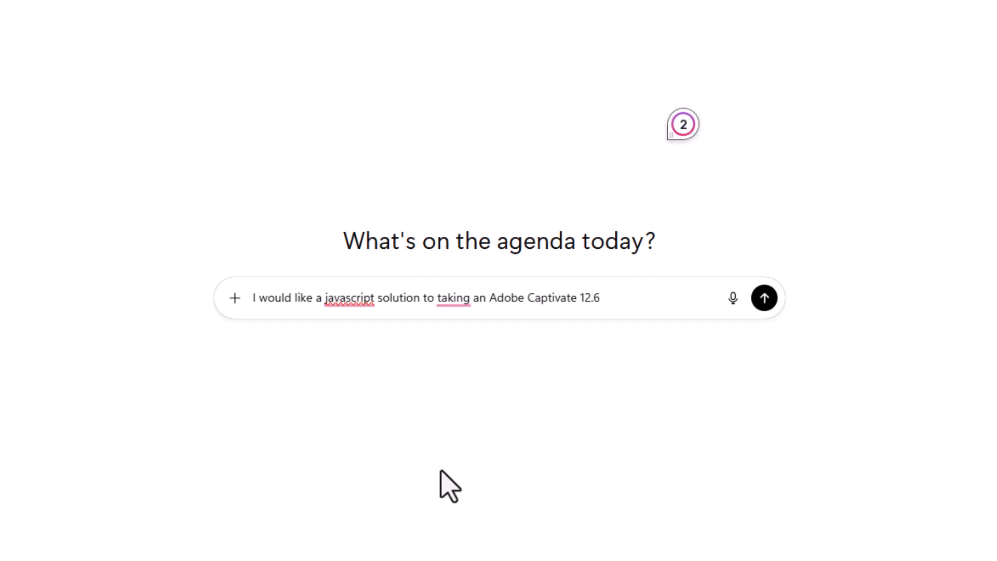
text(v)
text(ariable call)
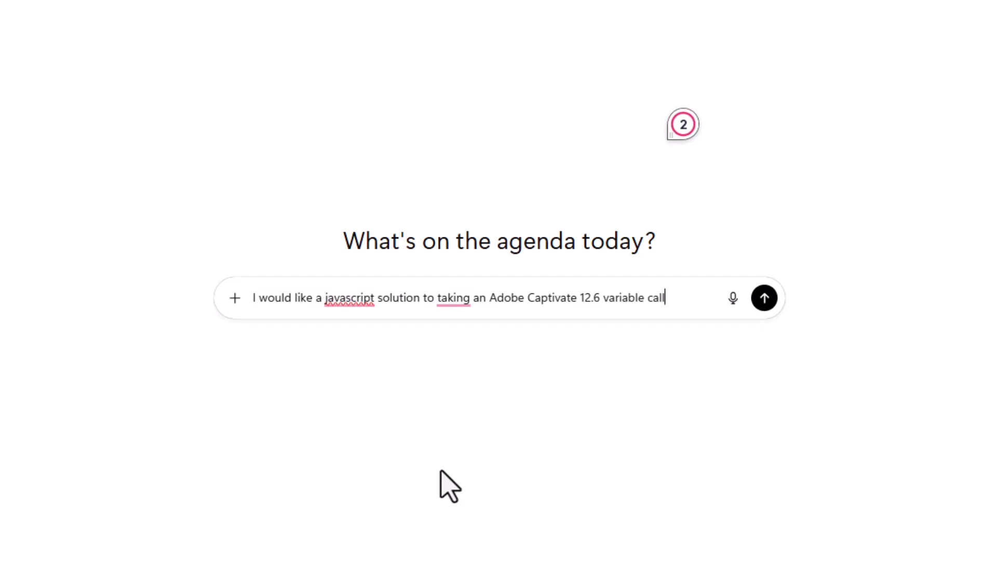
text(ed inputFiel)
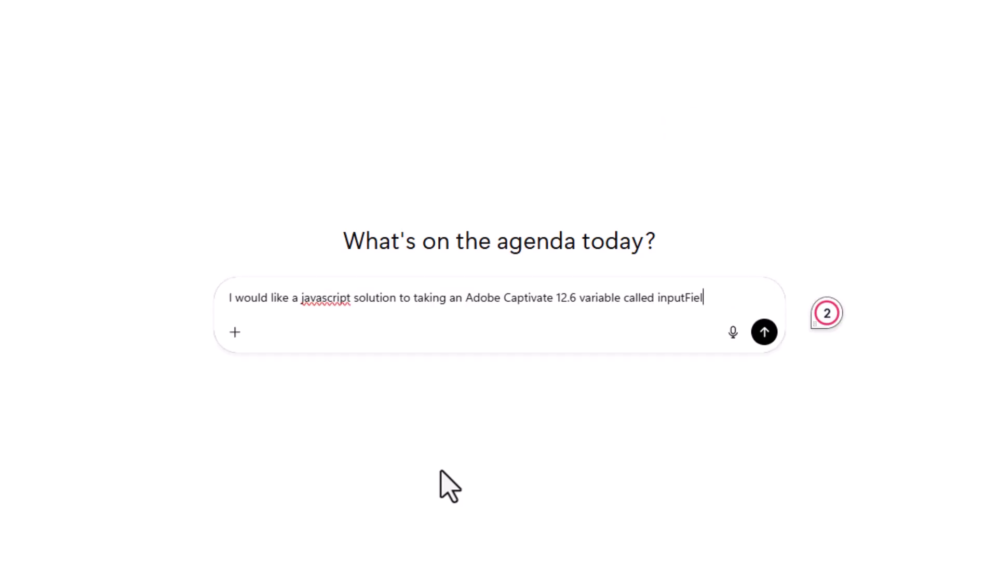
text(d1 and )
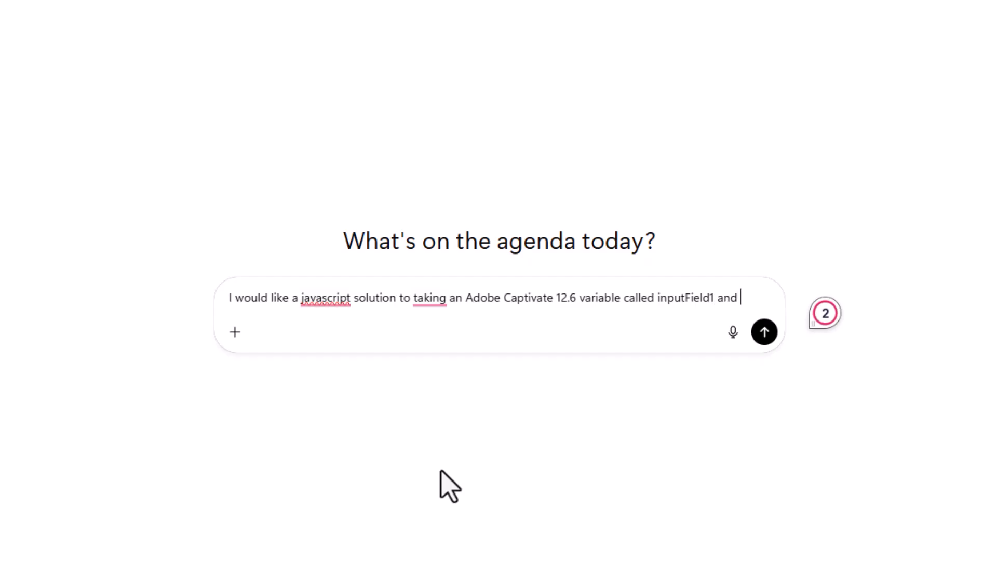
text(exporting it )
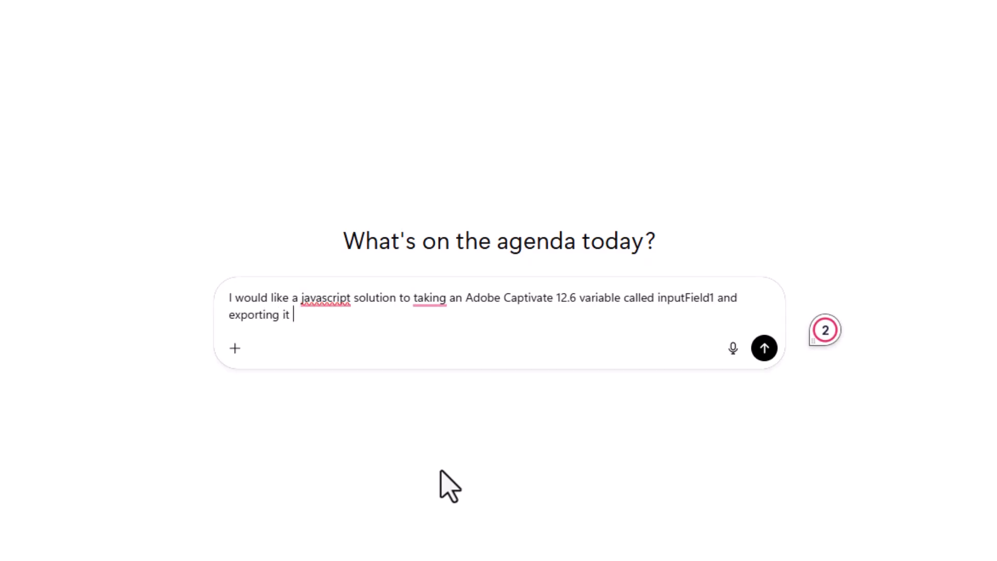
text(to a JavaScript variable called _)
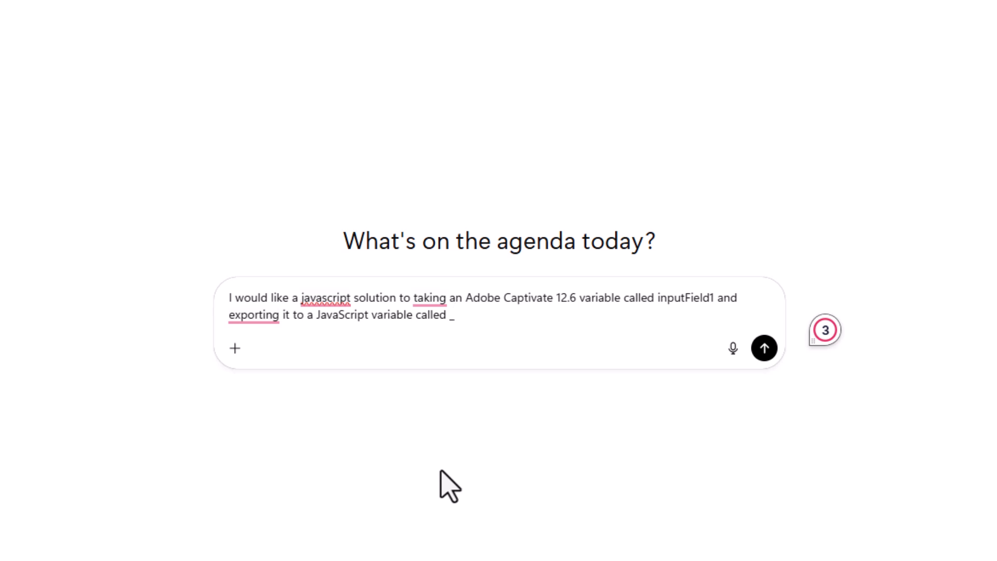
text(inputField1.)
Send the question and select the getVariableValue code line in ChatGPT's reply
key(Return)
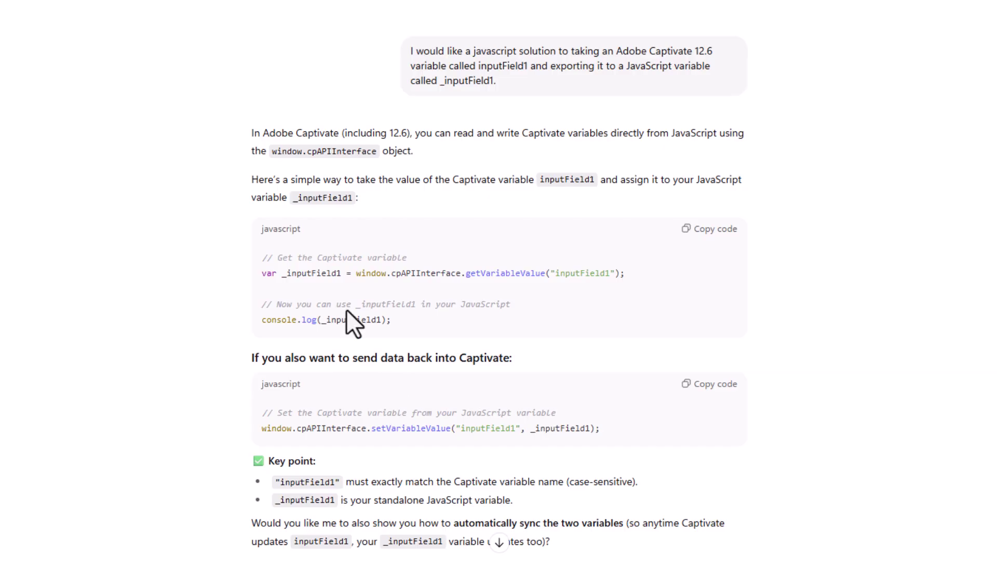
drag(262, 274, 313, 276)
drag(207, 297, 721, 322)
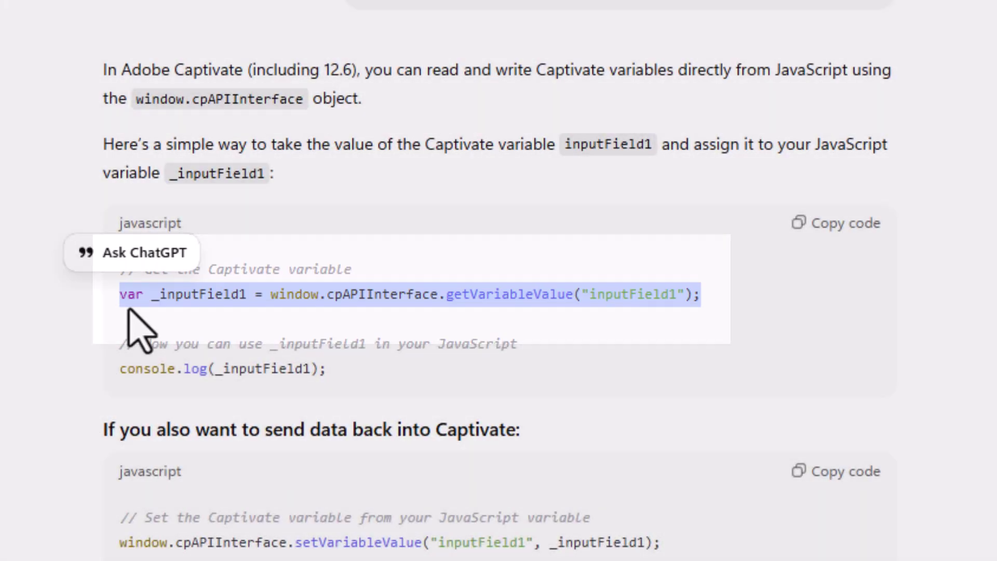
click(129, 307)
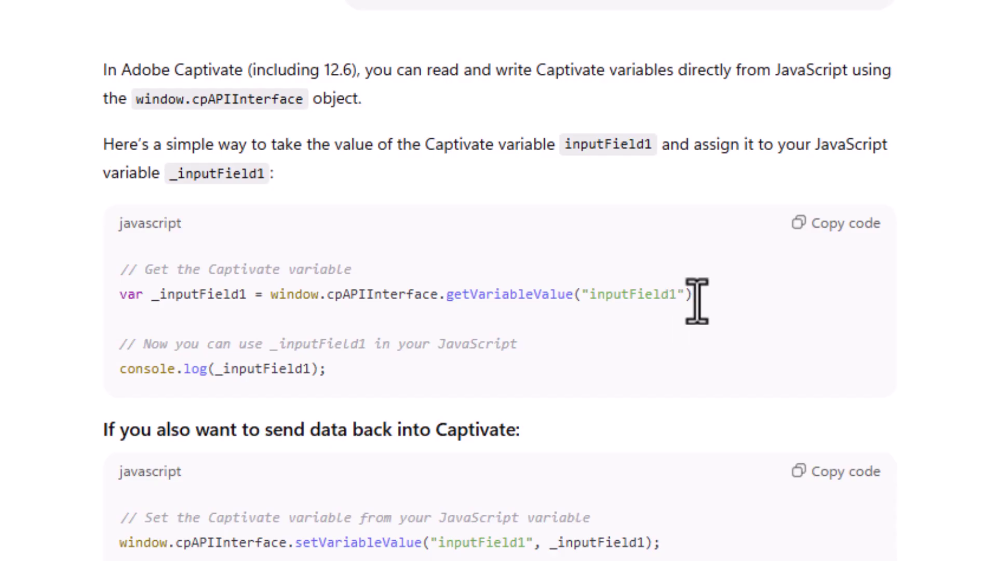
drag(697, 302, 120, 303)
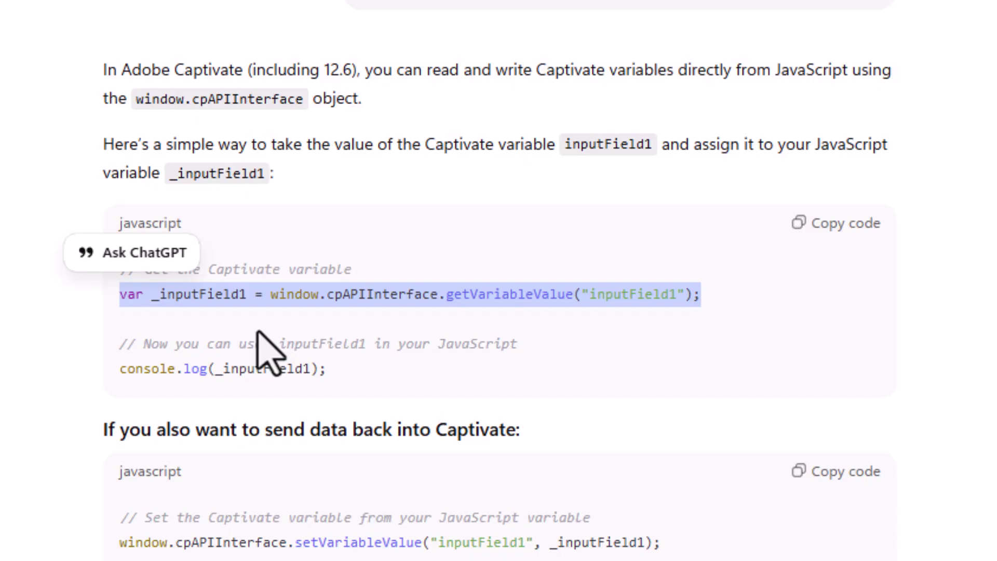
scroll(289, 441, down, 9)
click(265, 511)
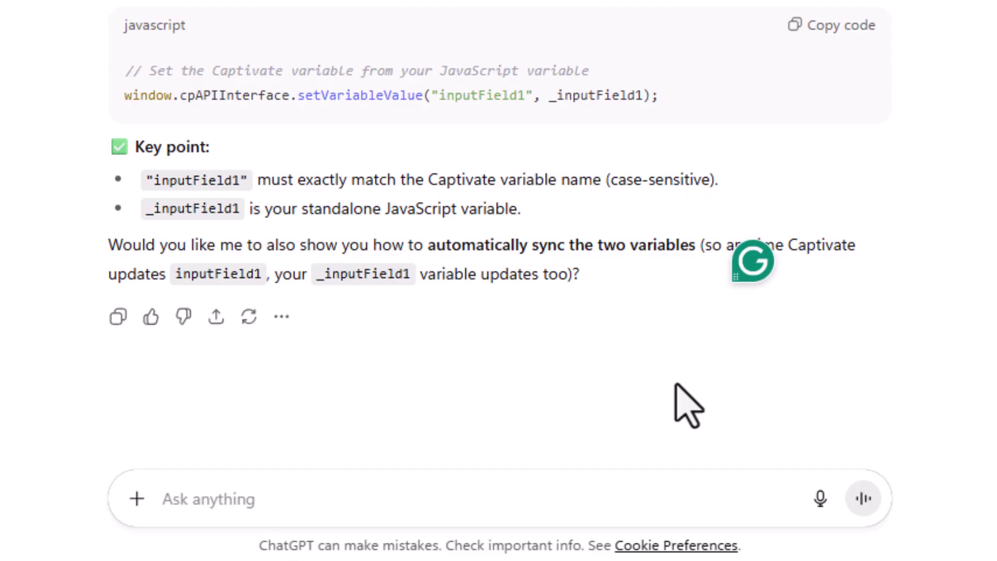
Request one JavaScript line summing _inputField1 through _inputField4 into _calculatedTotal
text(Calculate the sum of)
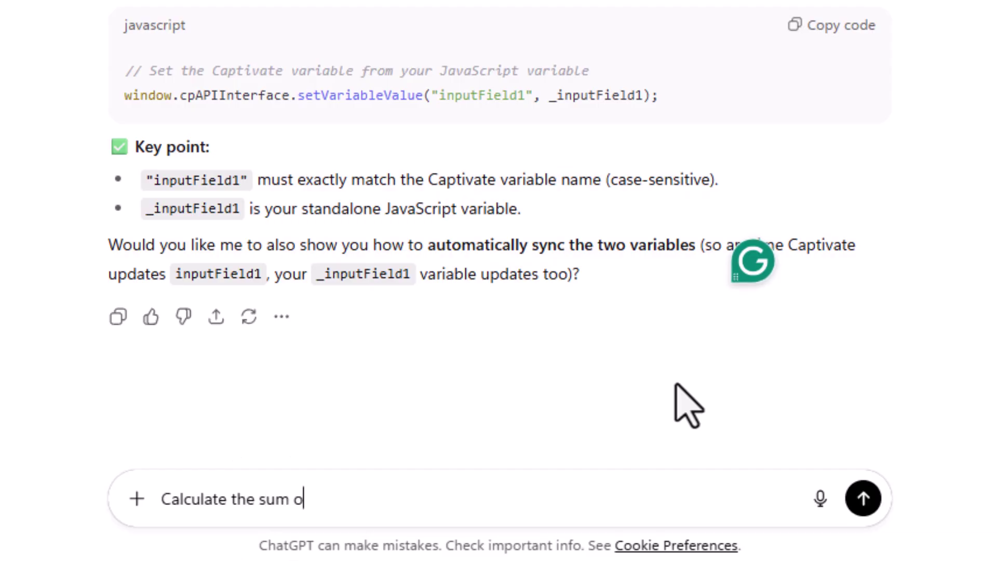
text(inputField1)
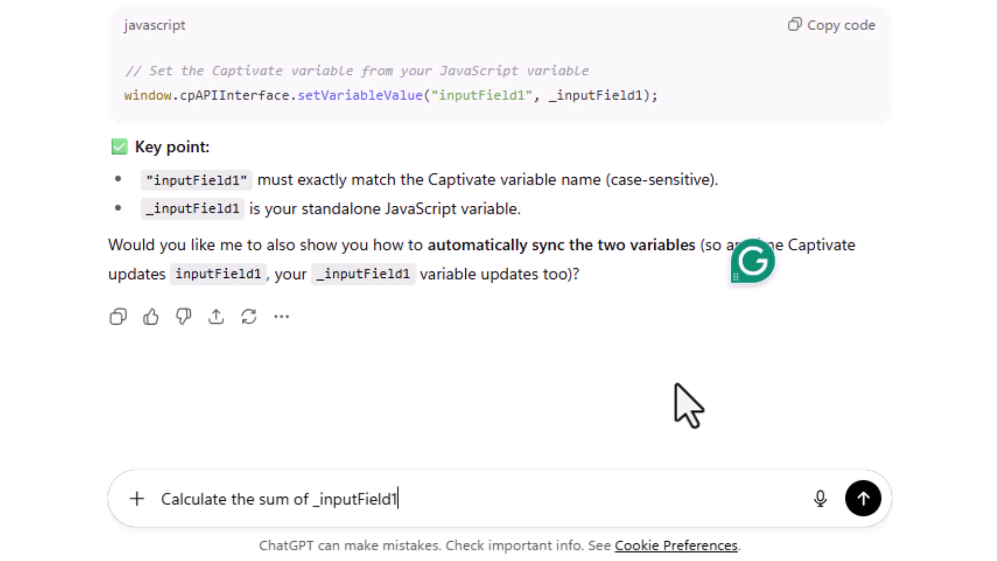
key(shift+Left)
key(shift+Left)
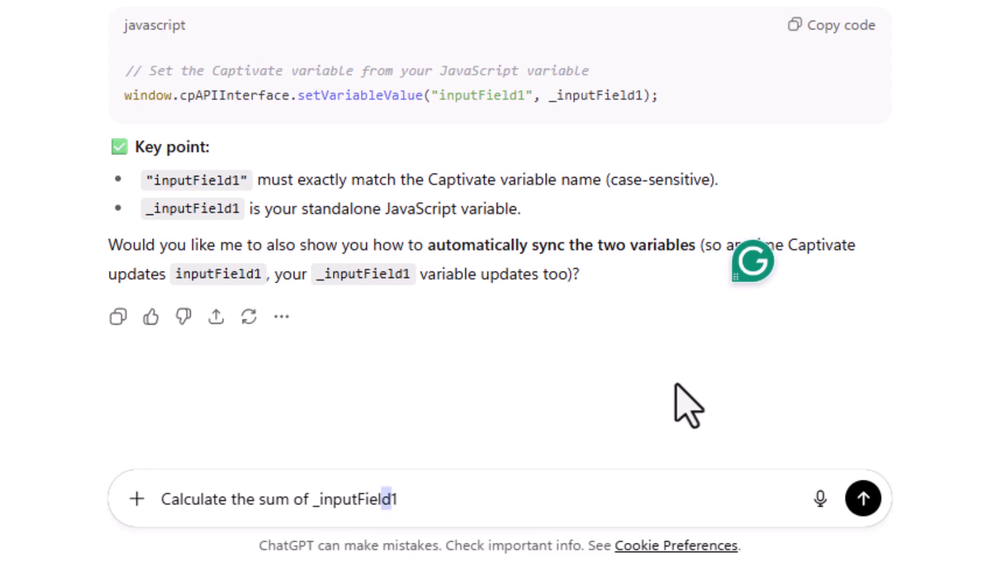
text(, _inputField2, _inputField)
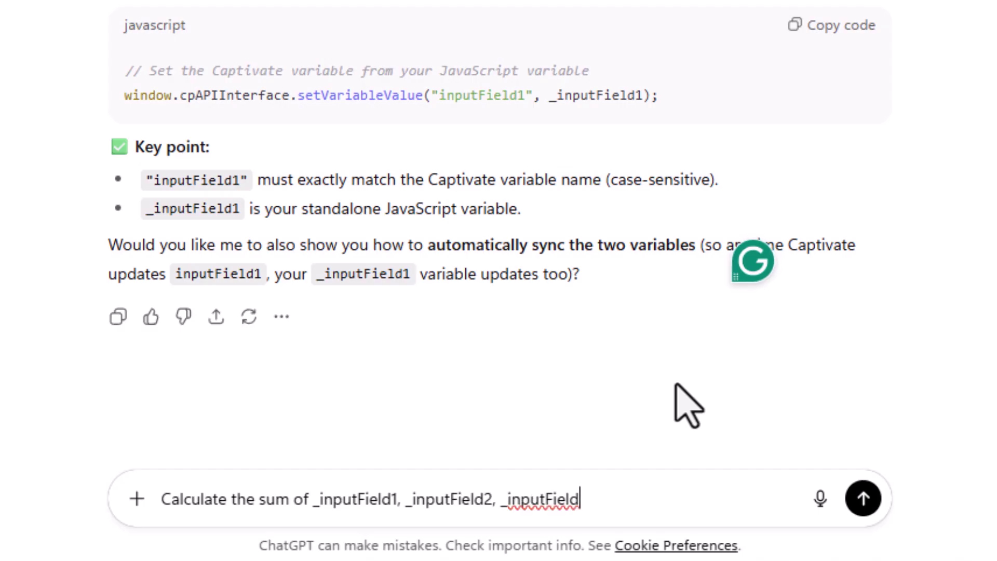
text(3, and)
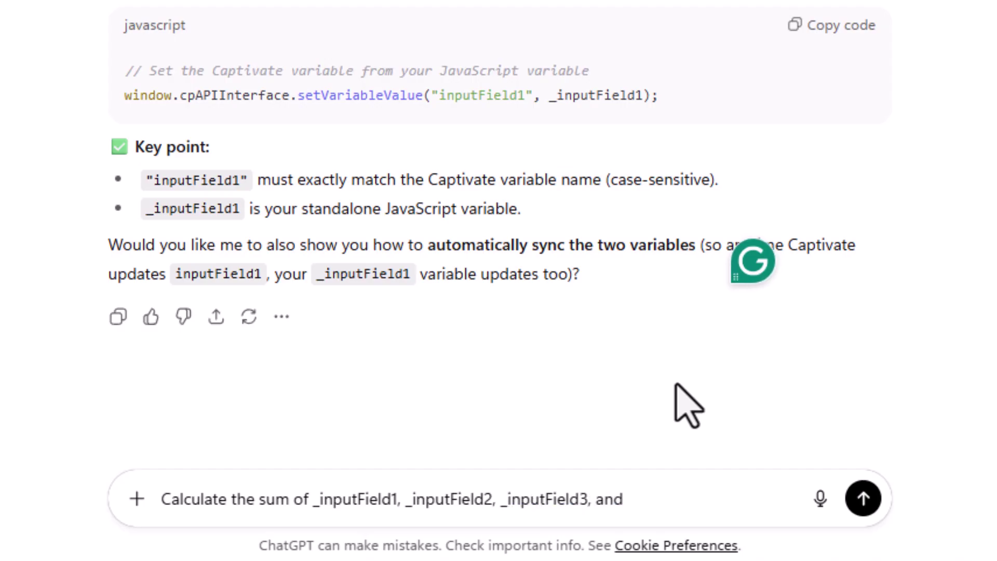
text( _inputField4)
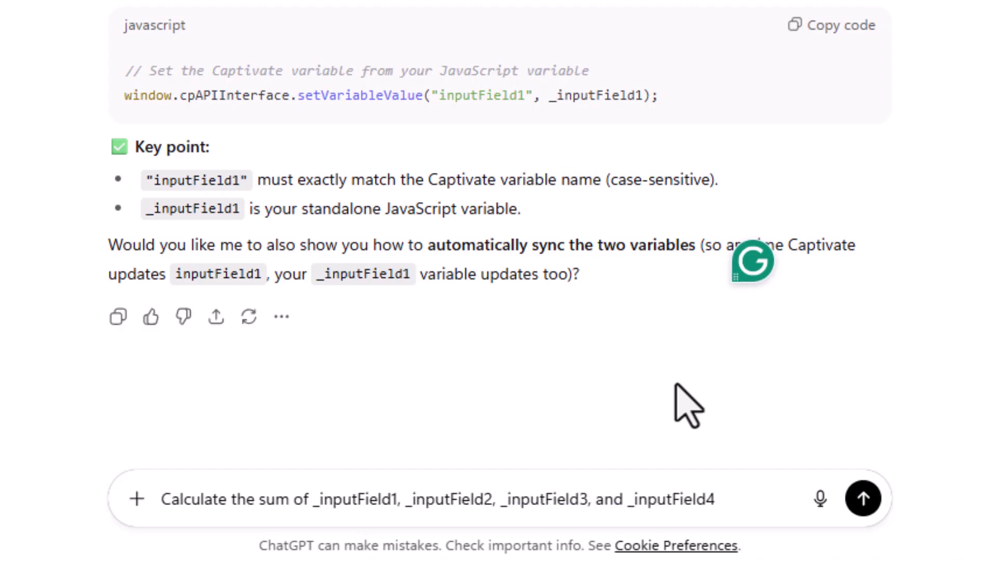
text( and store the )
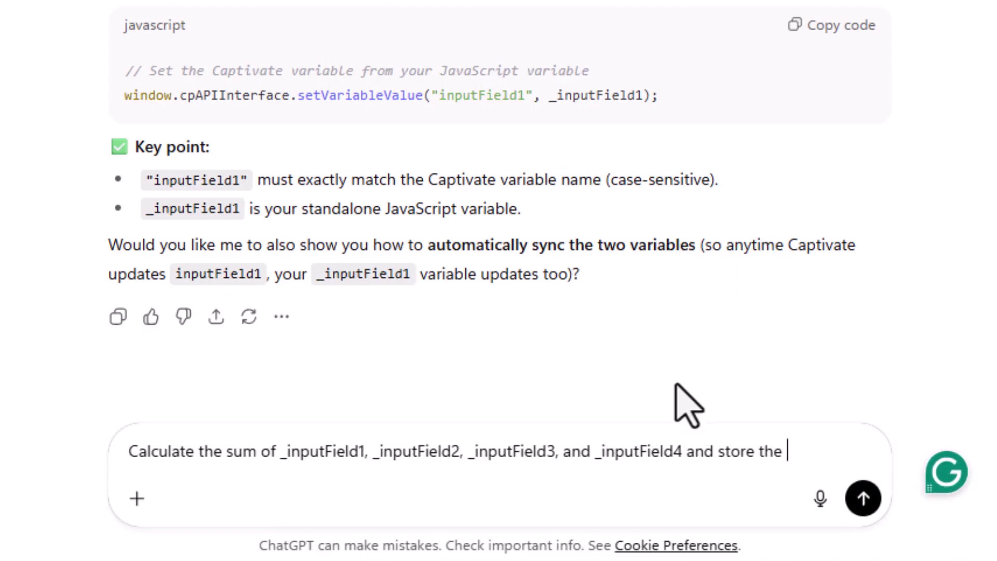
text(result in a J)
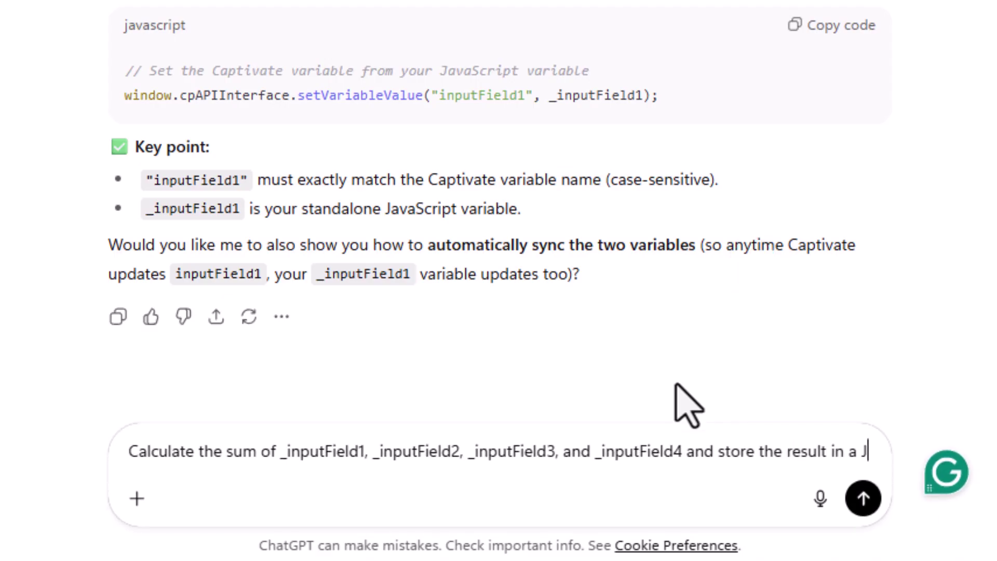
text(avaScript variables)
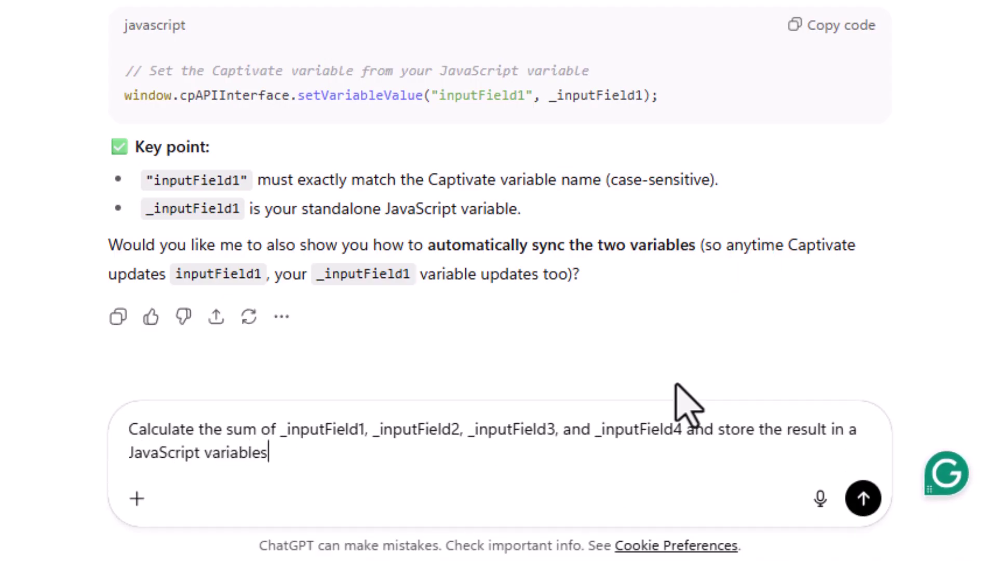
text( called )
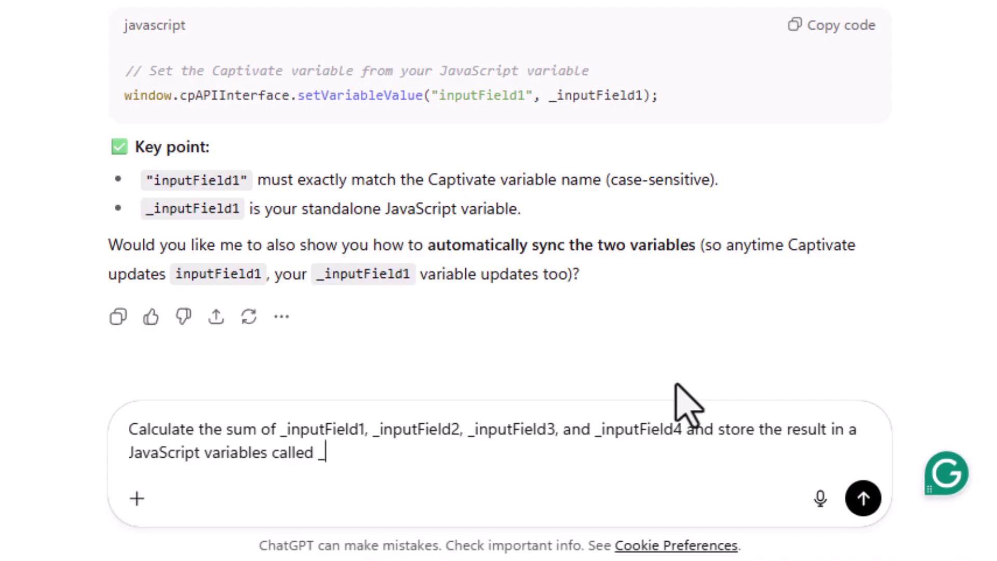
text(_calculatedTotal)
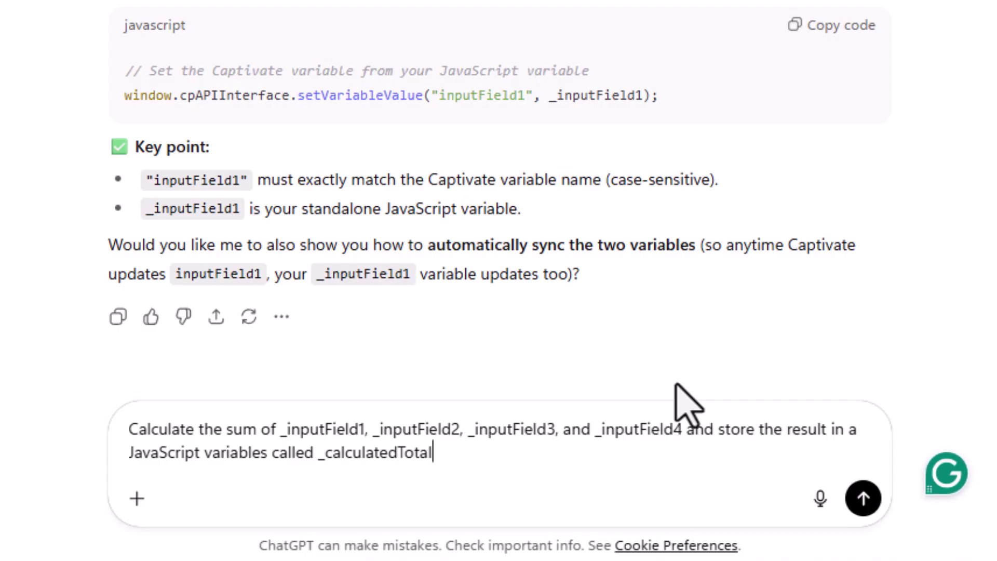
text(.)
key(ctrl+Home)
text(I want to )
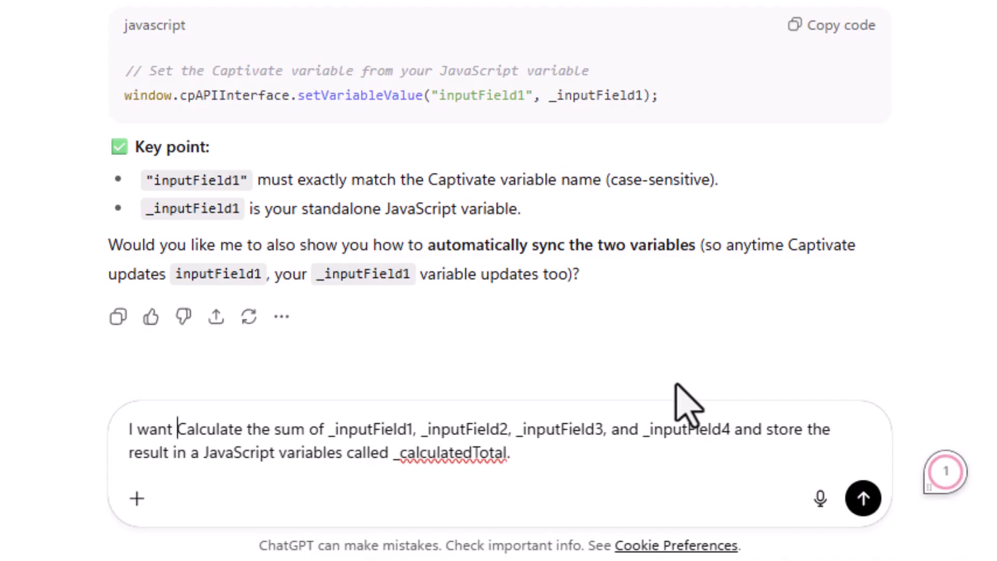
text(have you w)
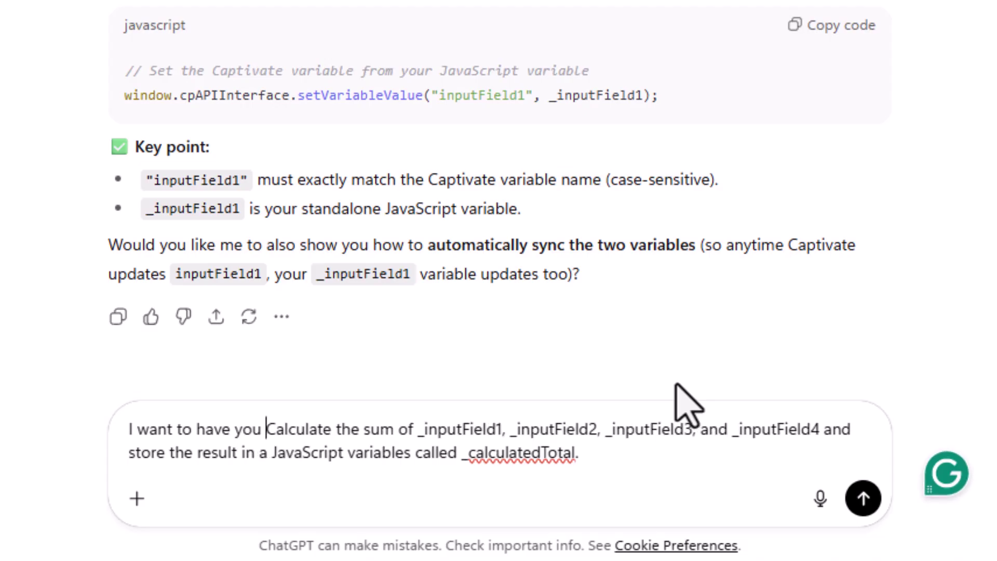
text(rite a JavaSc)
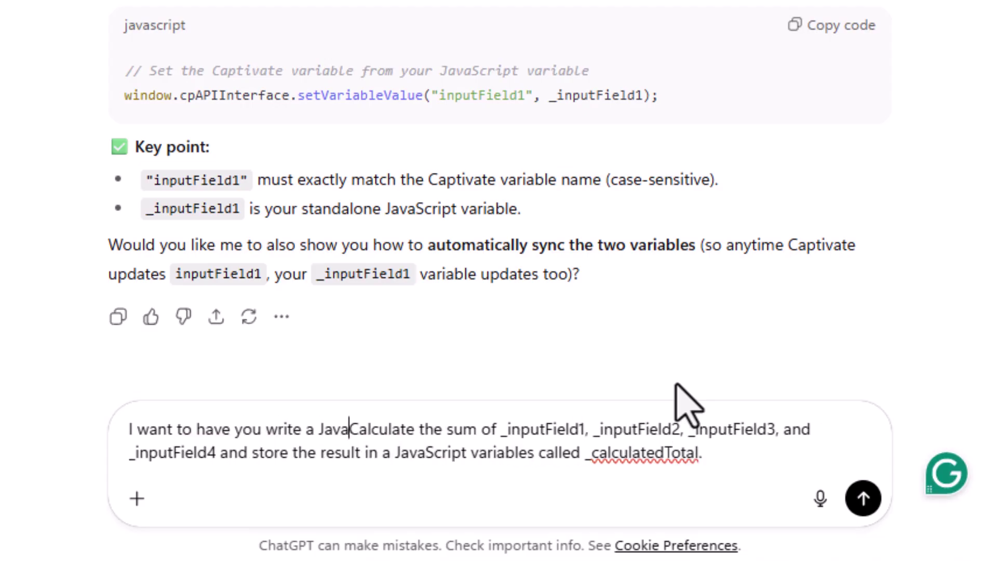
text(ript line of c)
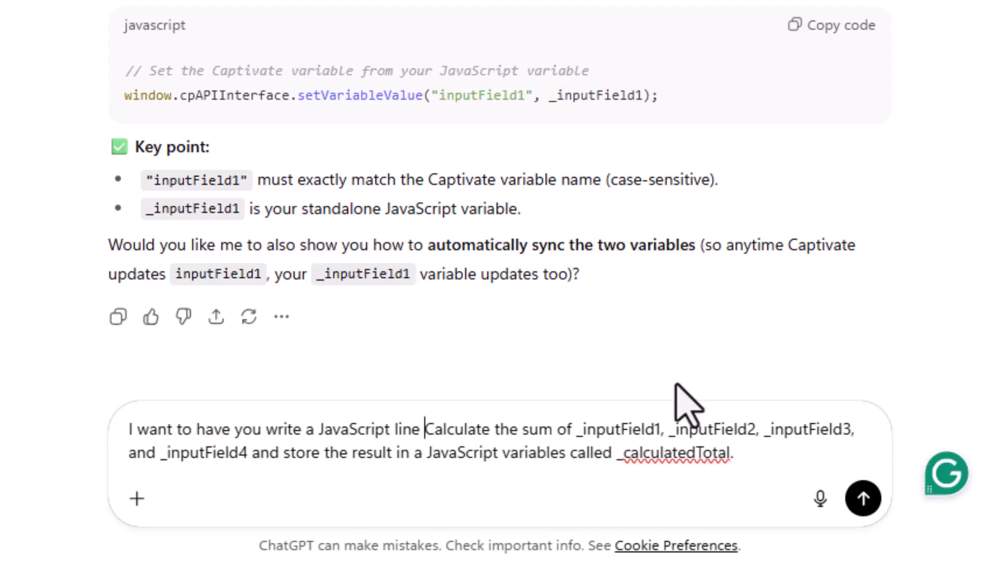
text(ode that )
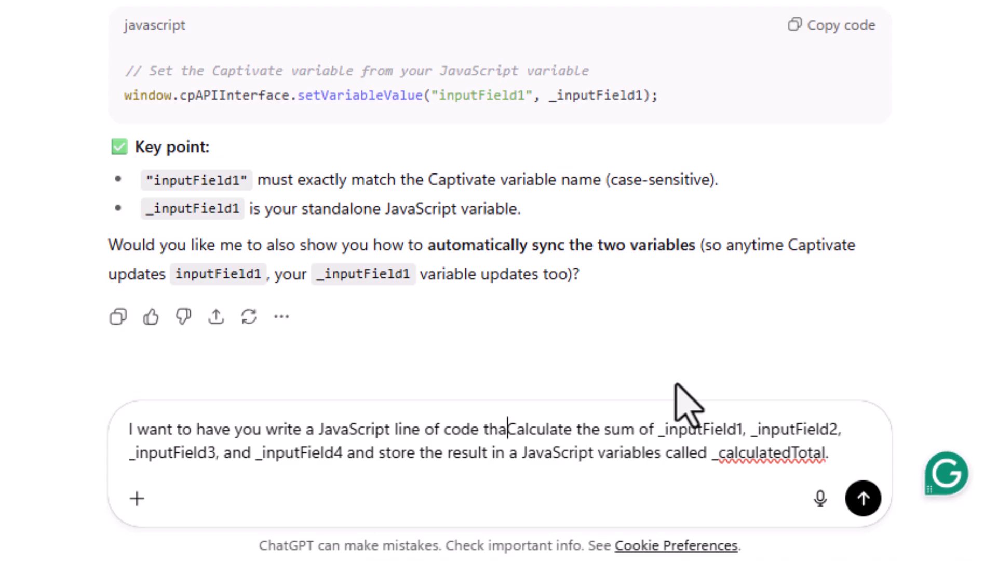
text(will)
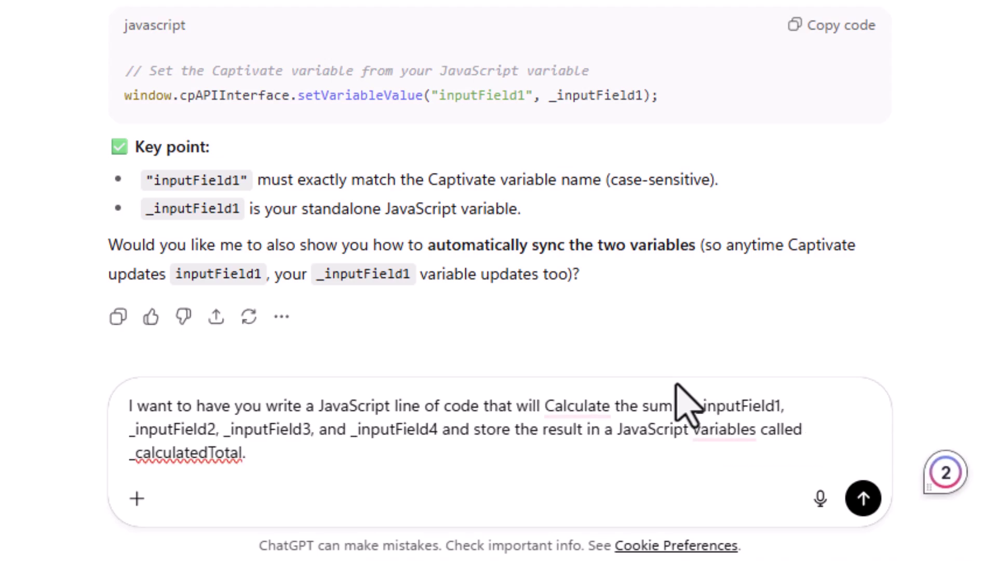
key(Return)
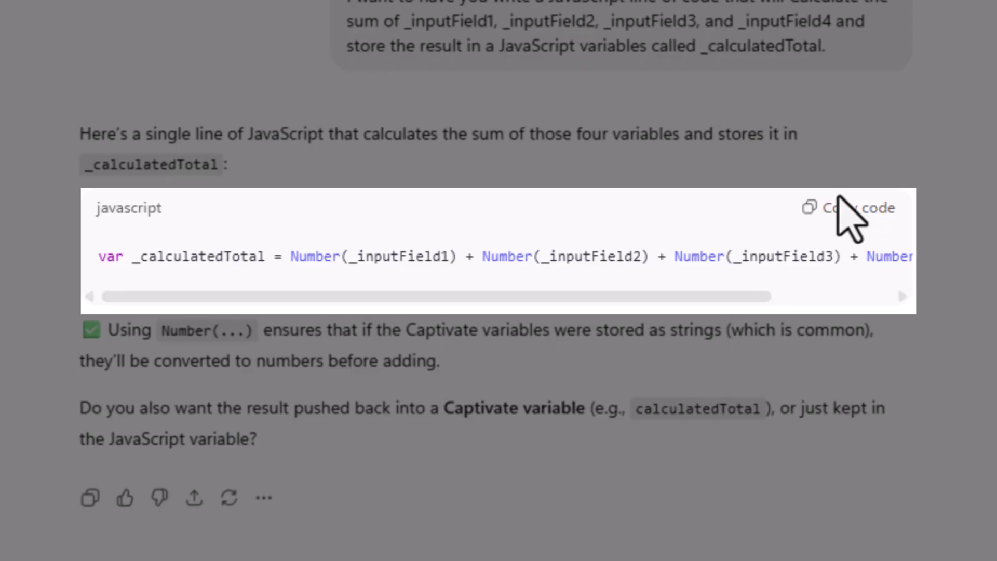
Copy the summing line, then ask for the result to be pushed back to Captivate's calculatedTotal
click(838, 208)
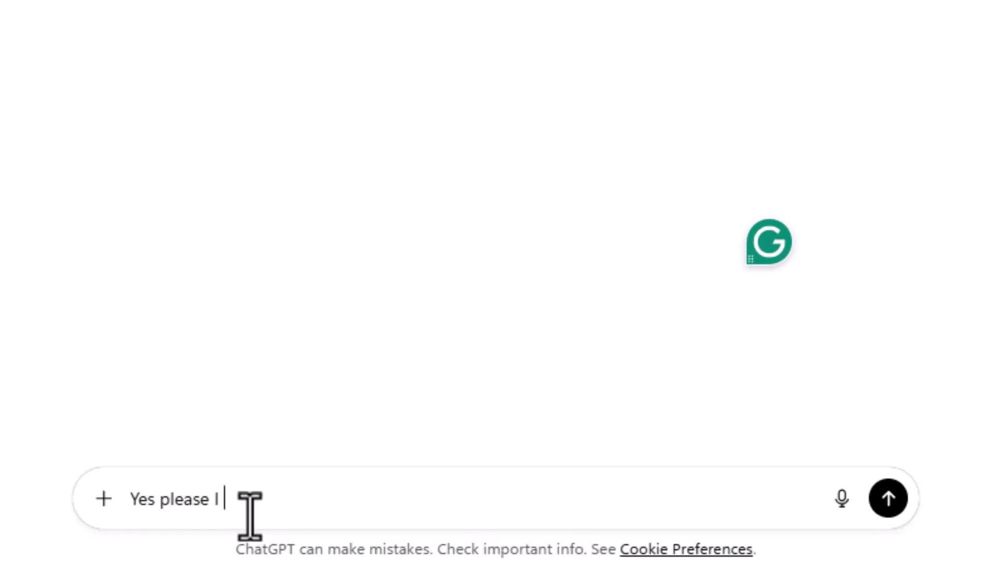
text(like the result)
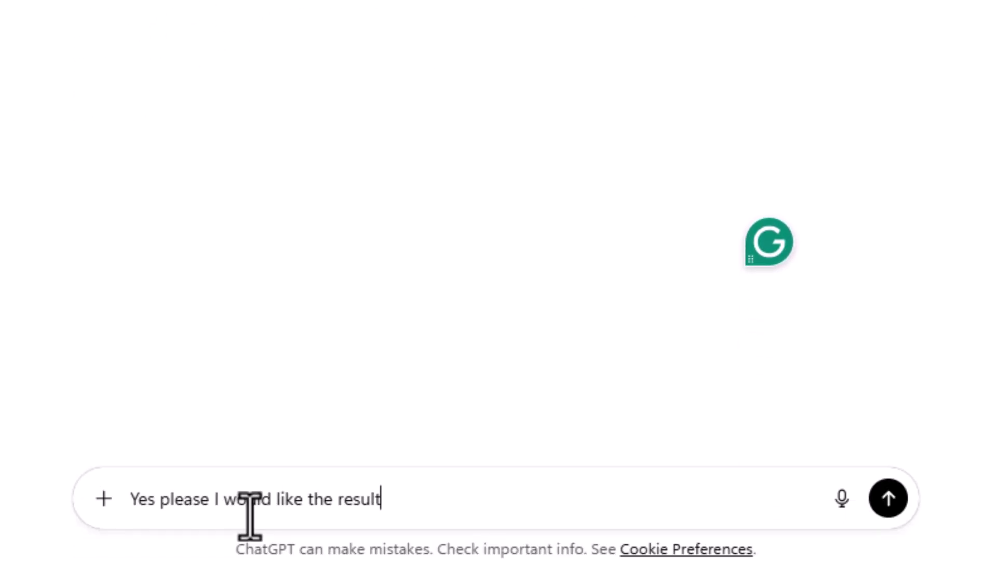
text( pushed back to Captiv)
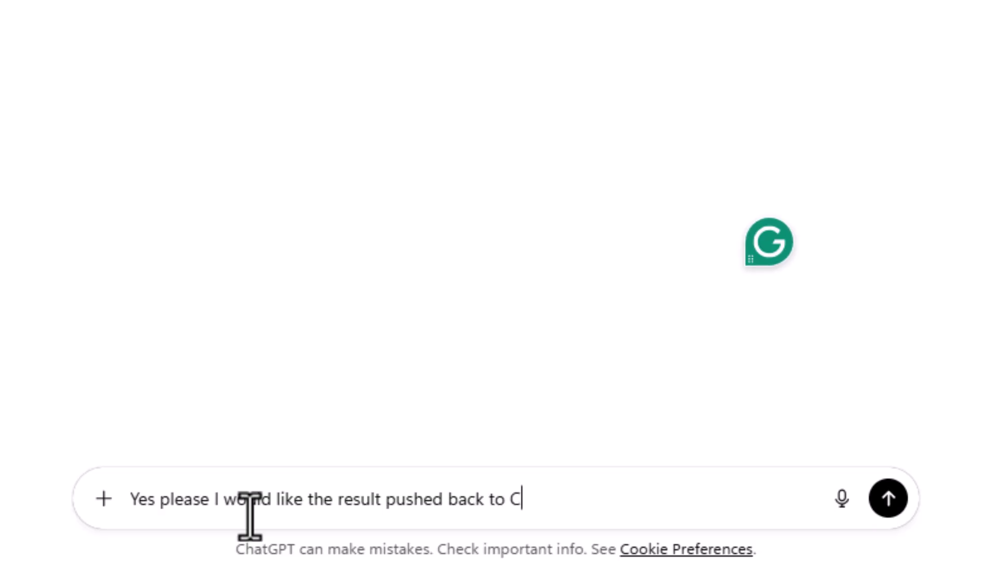
text(ate)
key(Return)
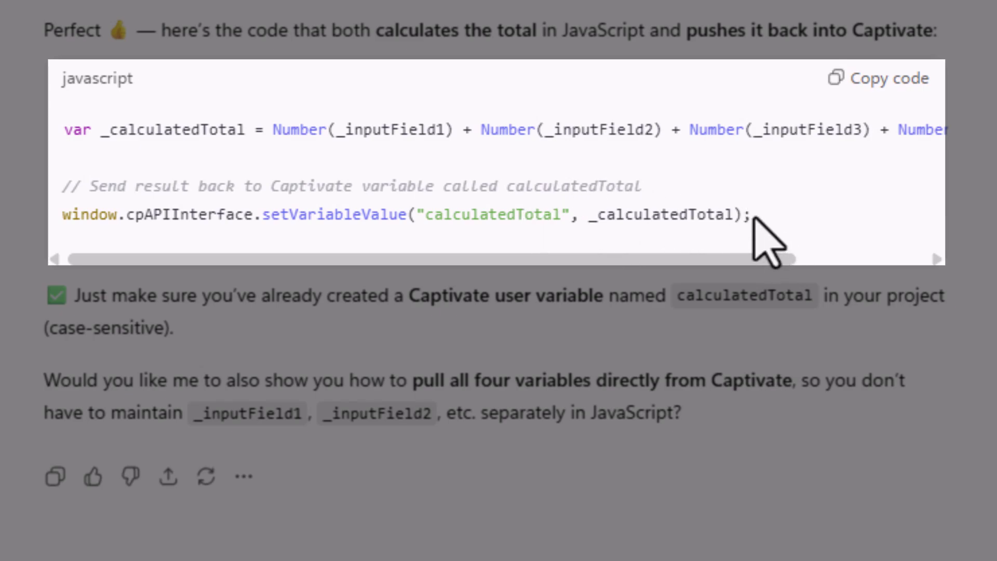
drag(759, 215, 62, 218)
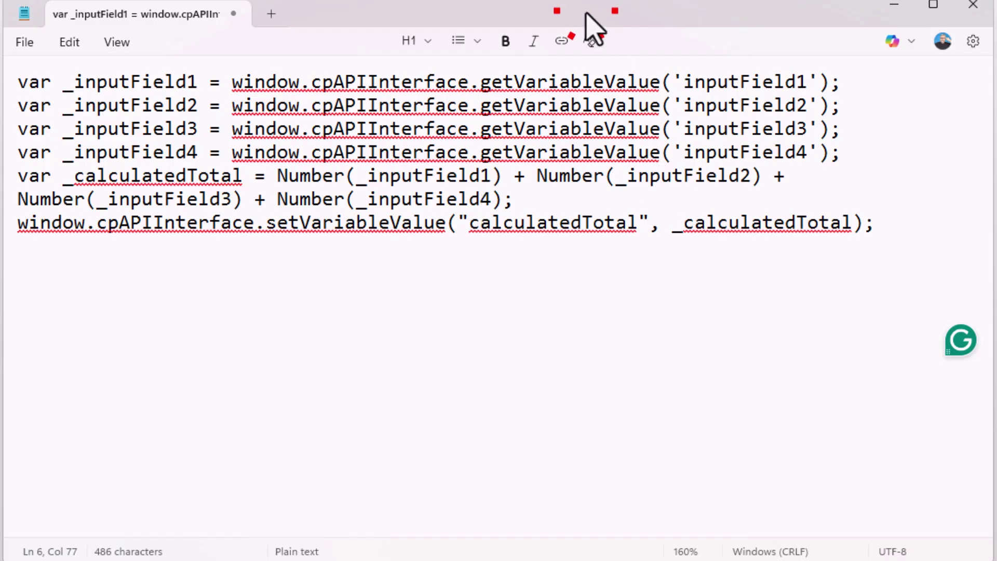
Select the whole Notepad script, then minimize Notepad and ChatGPT to return to Captivate
click(185, 83)
key(ctrl+a)
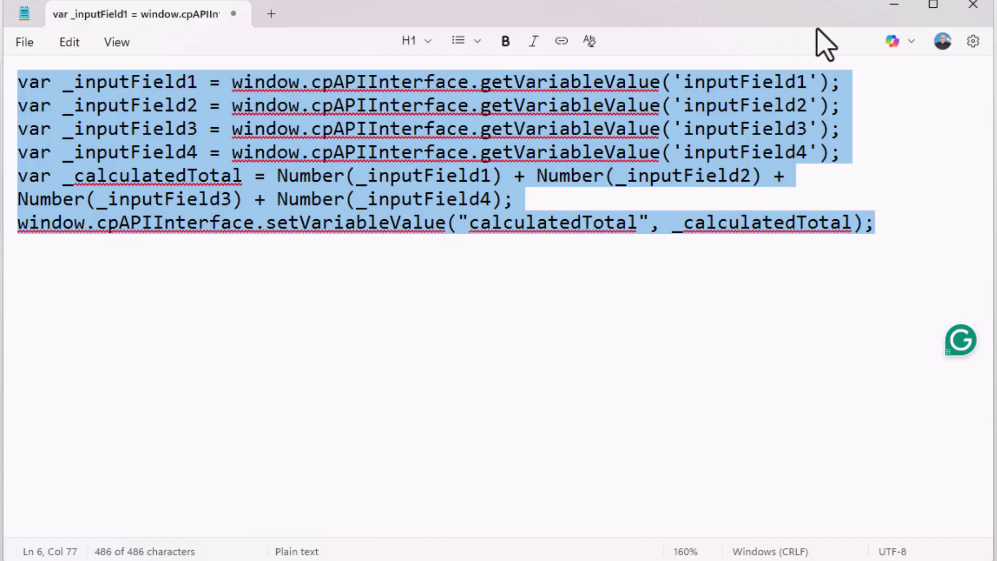
click(893, 10)
click(901, 23)
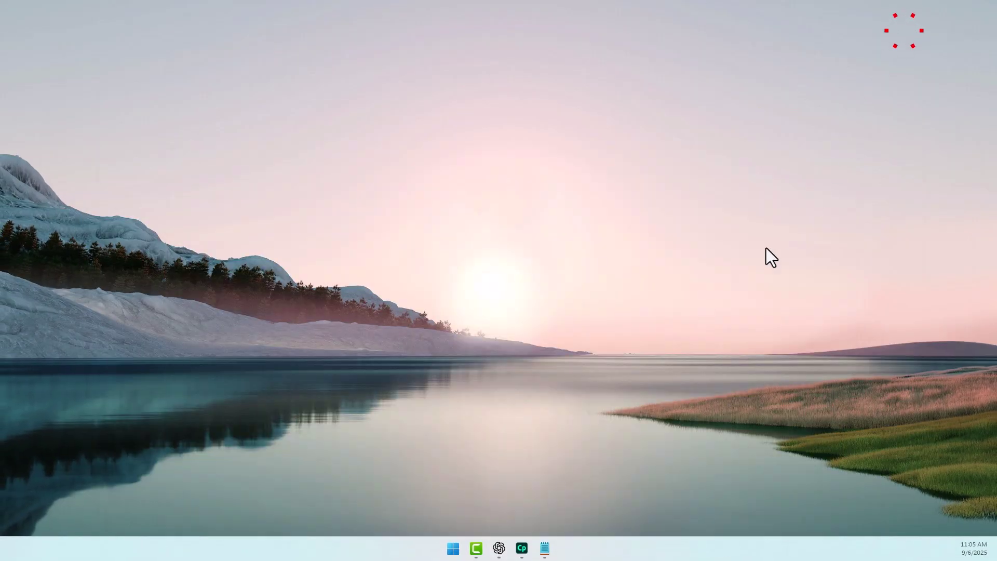
click(522, 549)
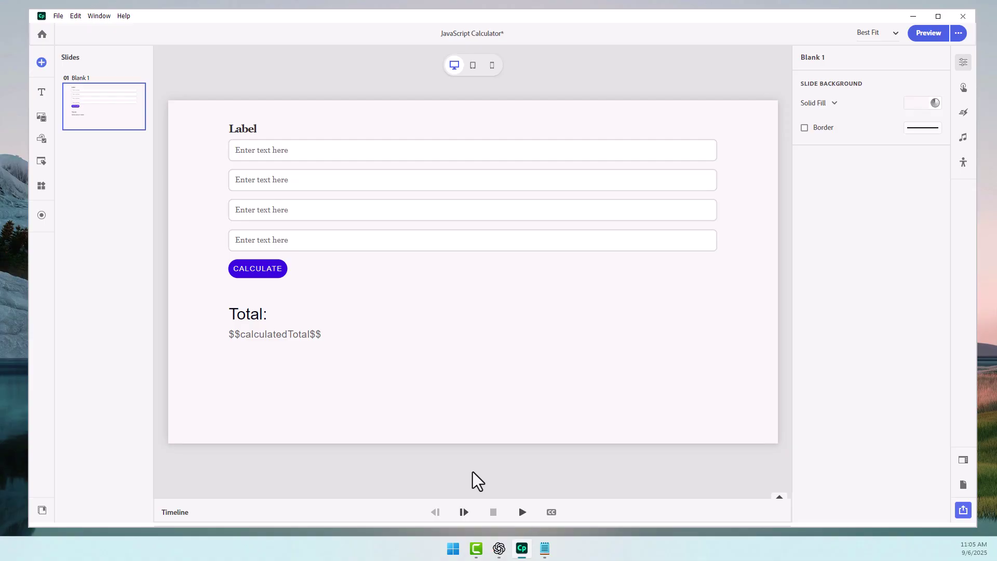
Give the CALCULATE button a Run JavaScript click action containing the pasted calculation script
click(266, 267)
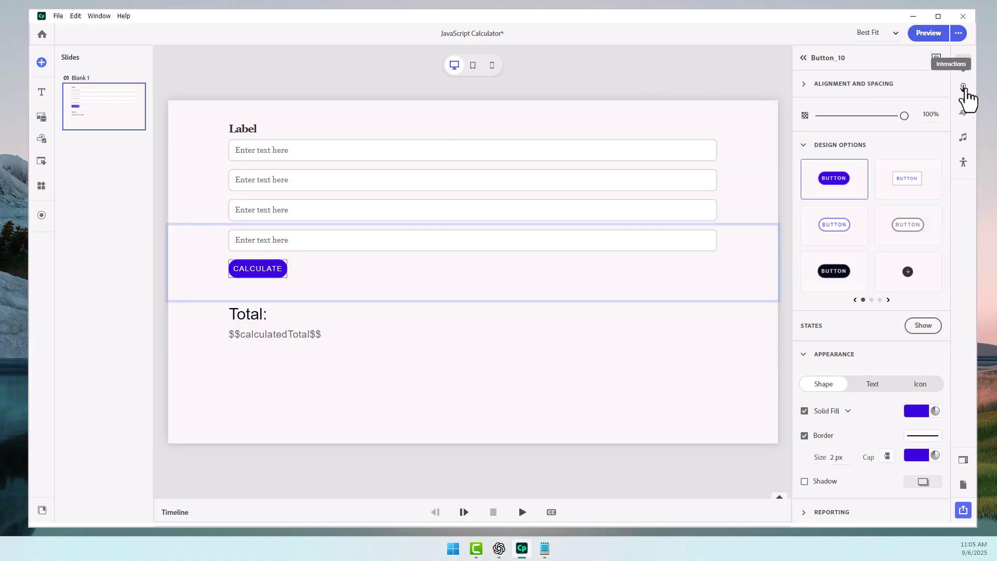
click(964, 87)
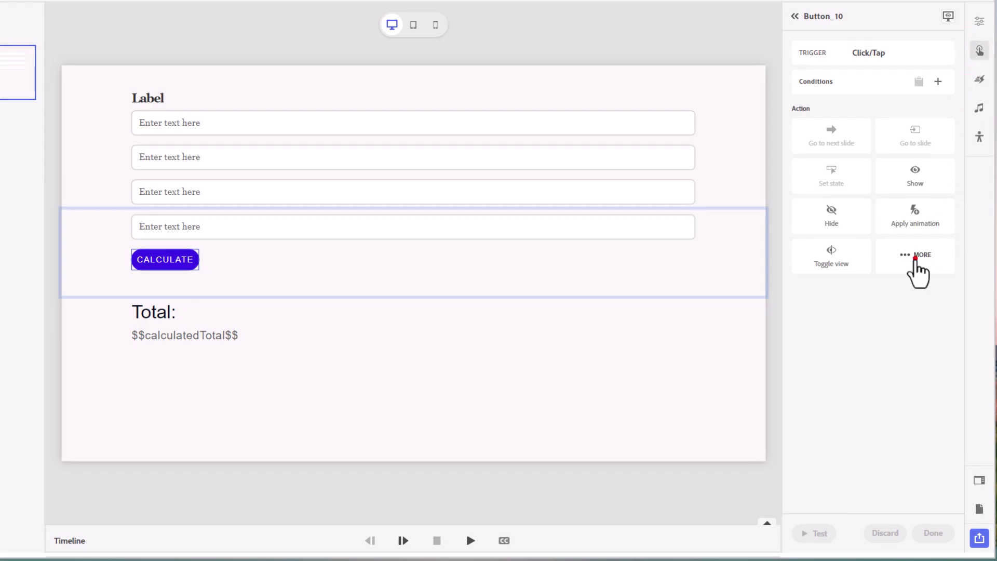
click(915, 258)
scroll(917, 406, down, 6)
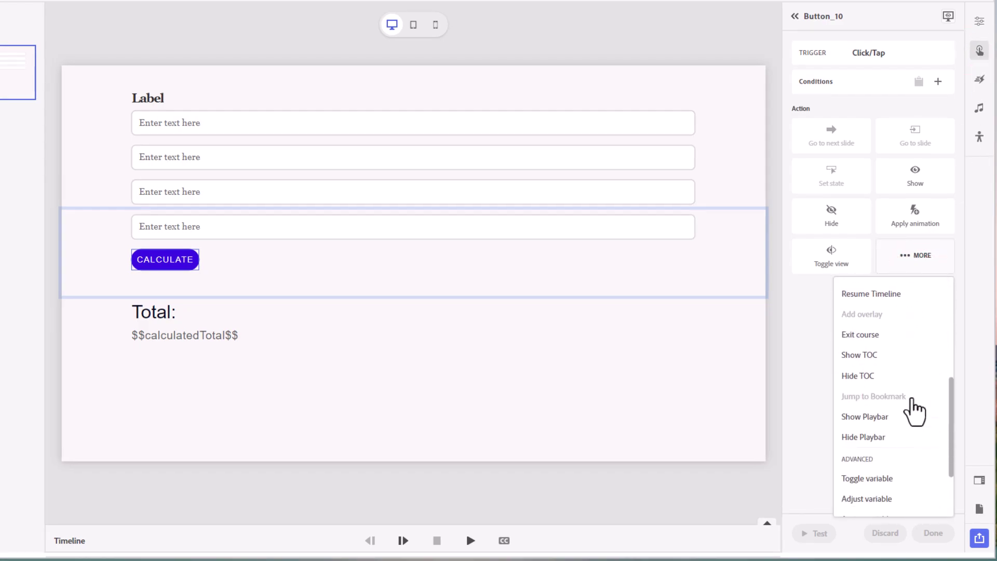
scroll(914, 410, down, 3)
click(858, 479)
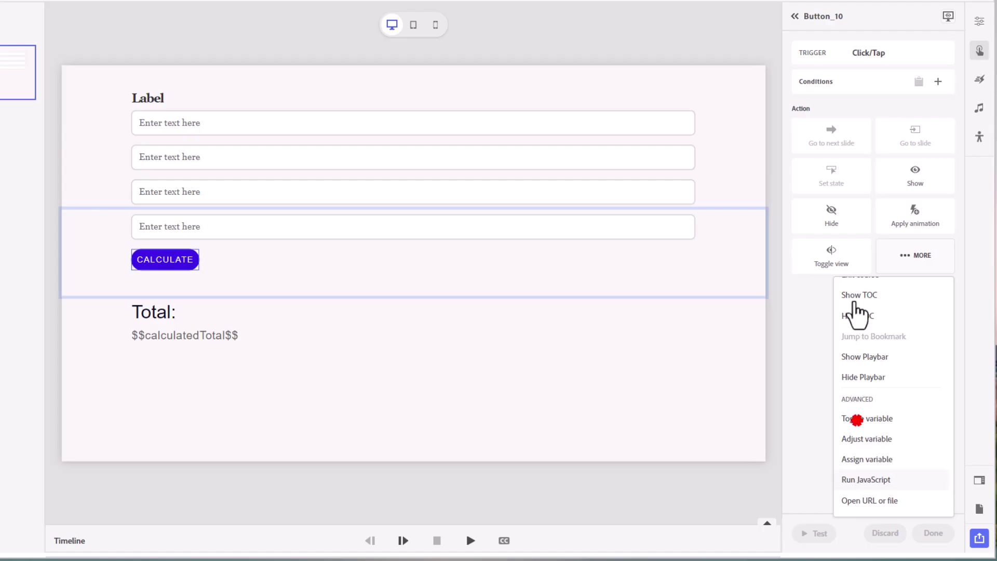
click(837, 163)
key(ctrl+v)
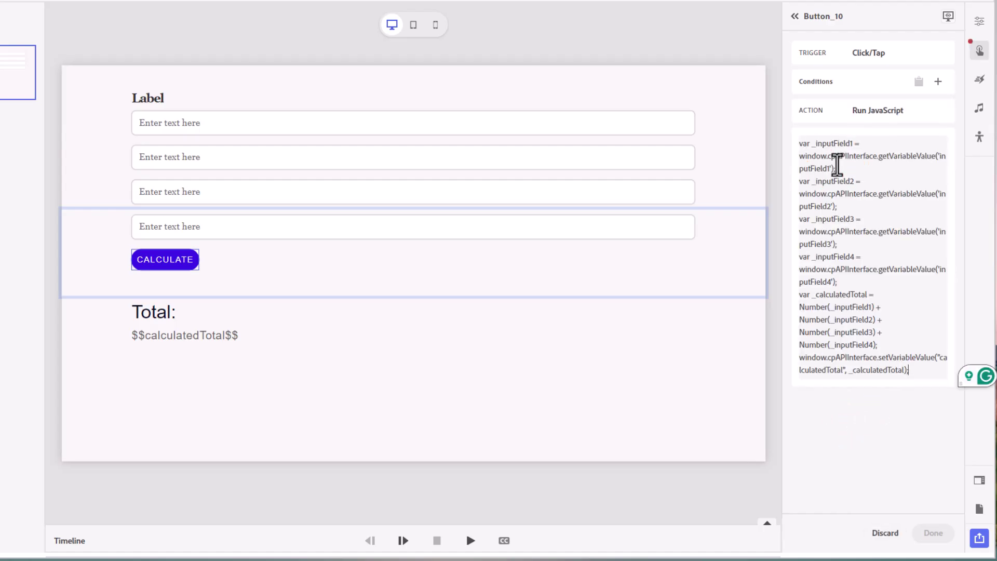
click(934, 538)
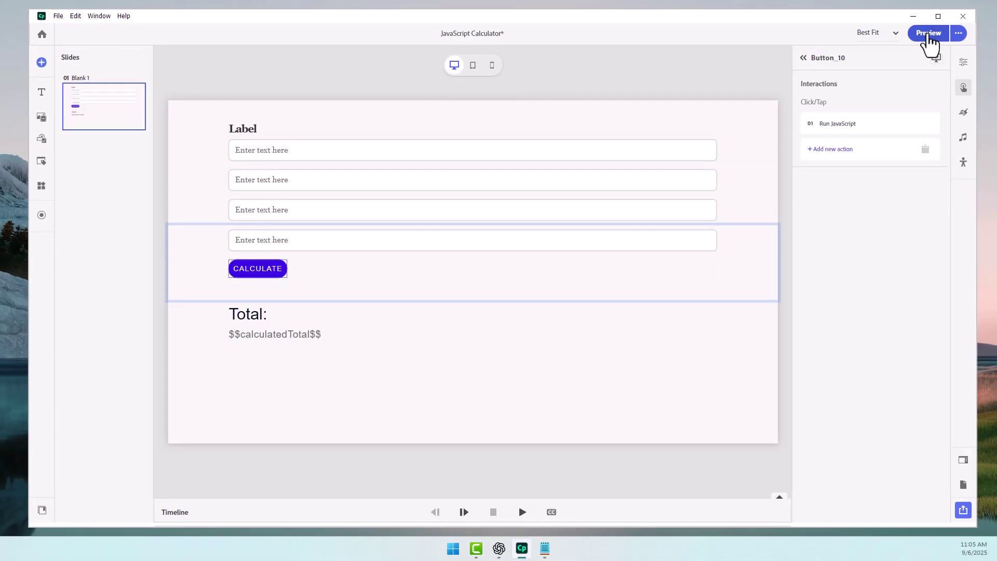
Preview the slide and calculate 5, 10, 15 and 50 to get a Total of 80
click(929, 35)
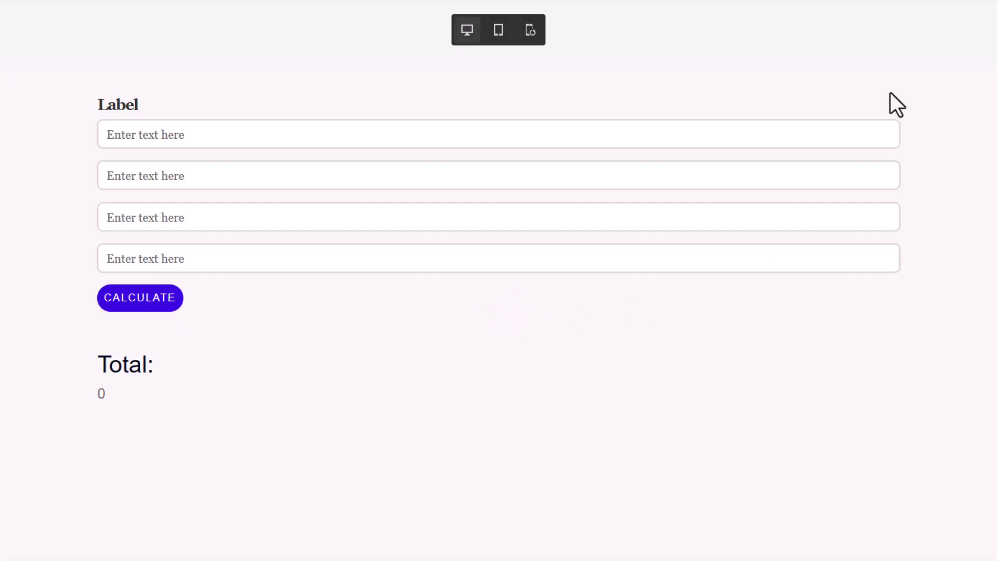
click(214, 132)
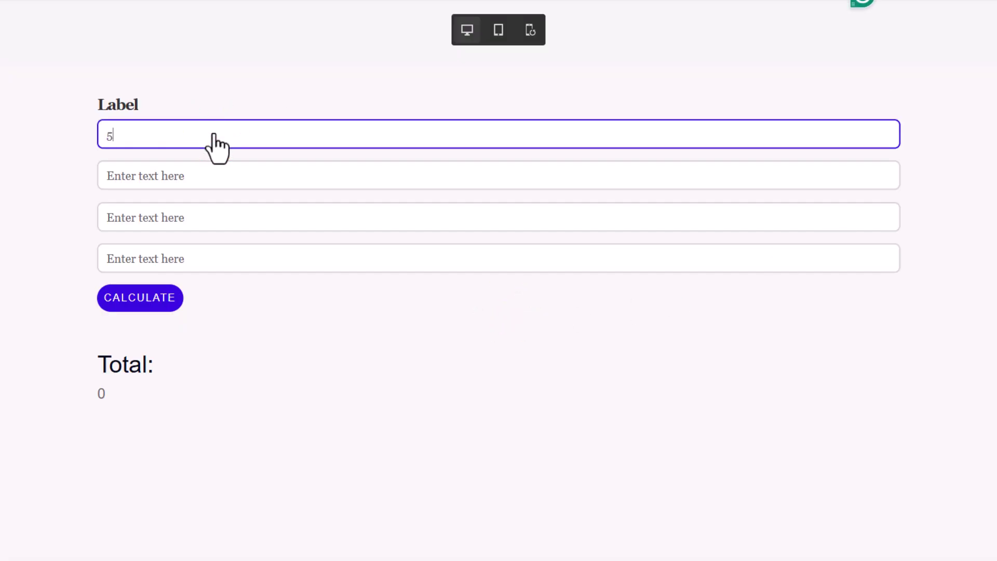
key(Tab)
text(10)
key(Tab)
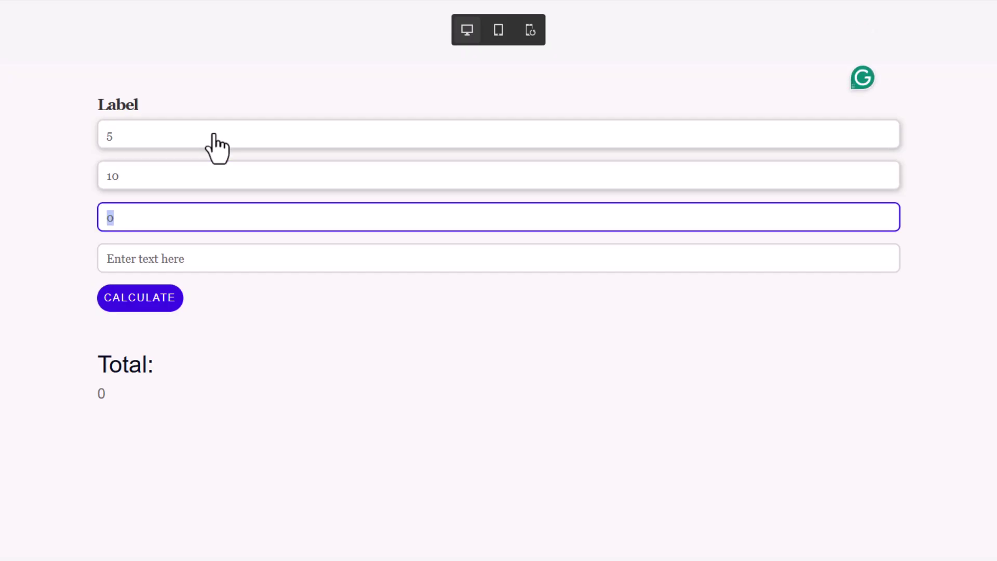
text(15)
key(Tab)
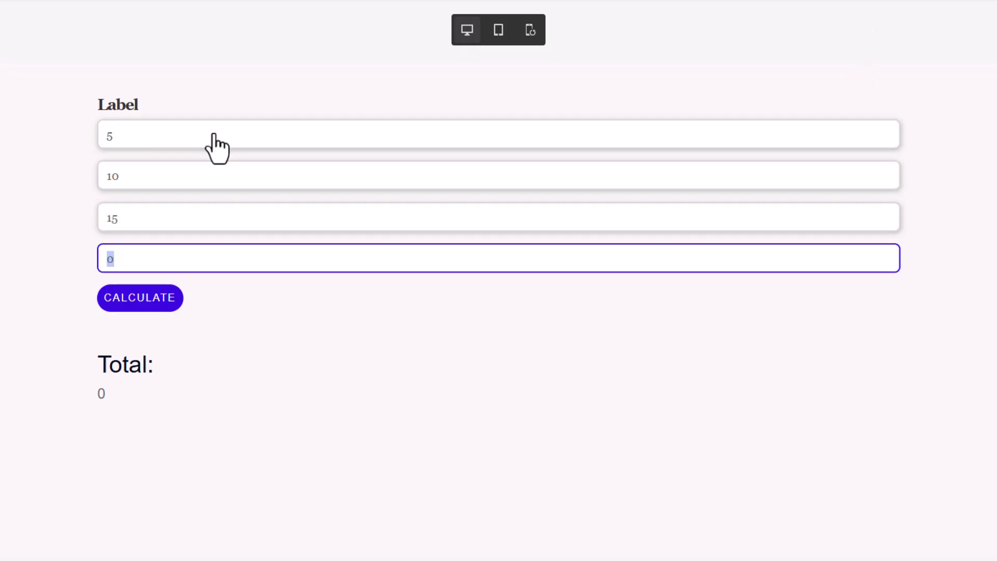
text(50)
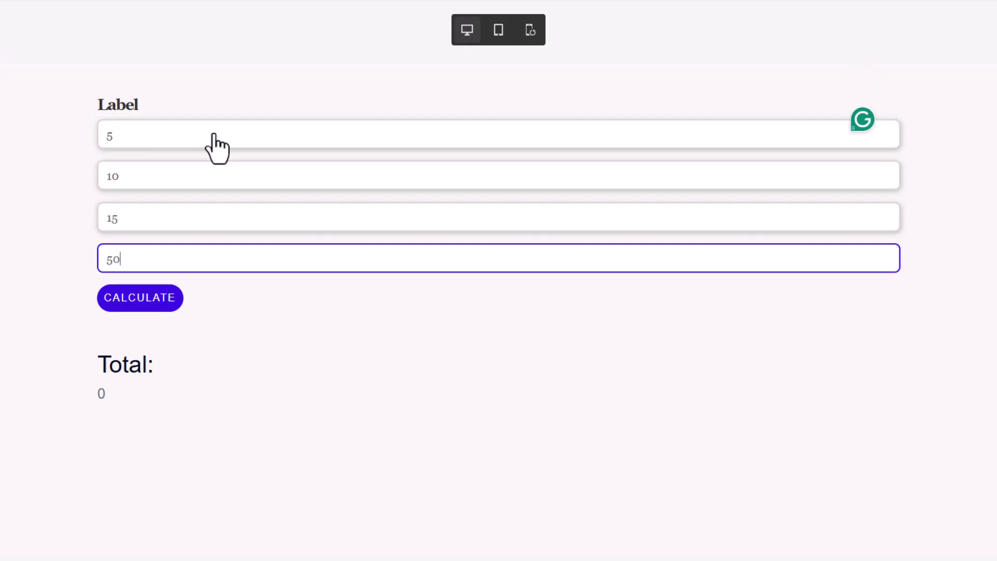
click(177, 297)
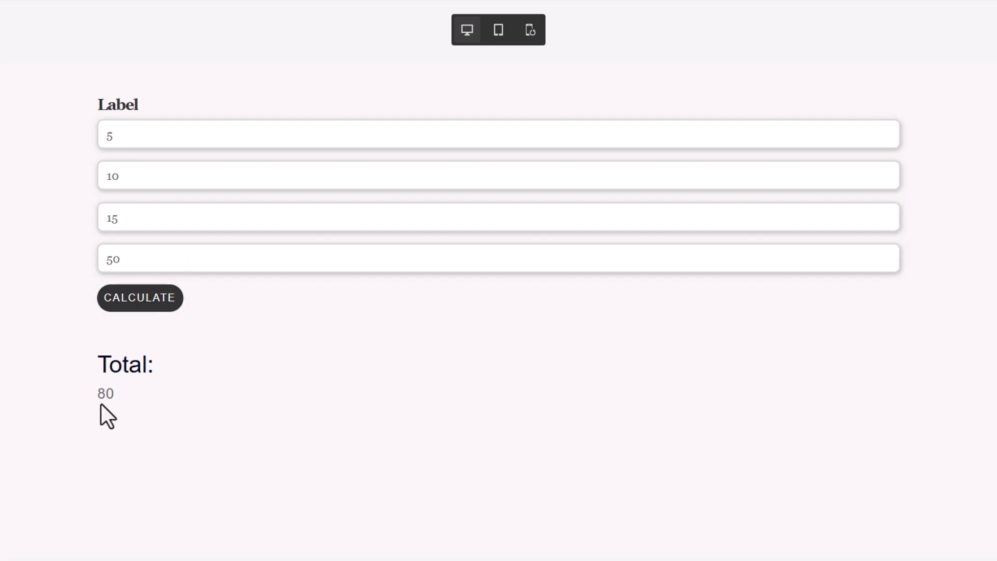
Change all four fields to 10 and recalculate, confirming a Total of 40
double_click(120, 135)
text(10)
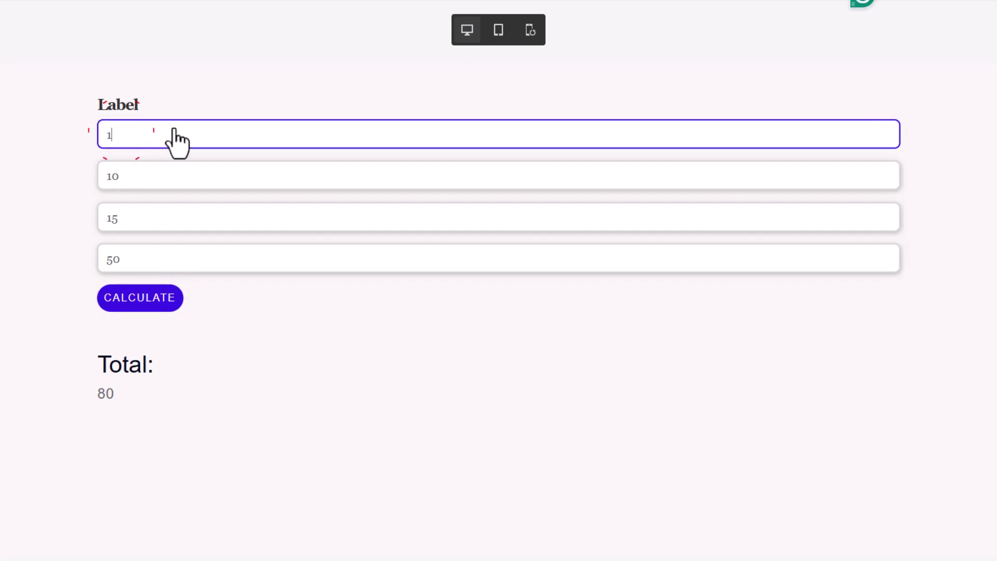
key(Tab)
key(Tab)
text(1)
key(Tab)
text(1)
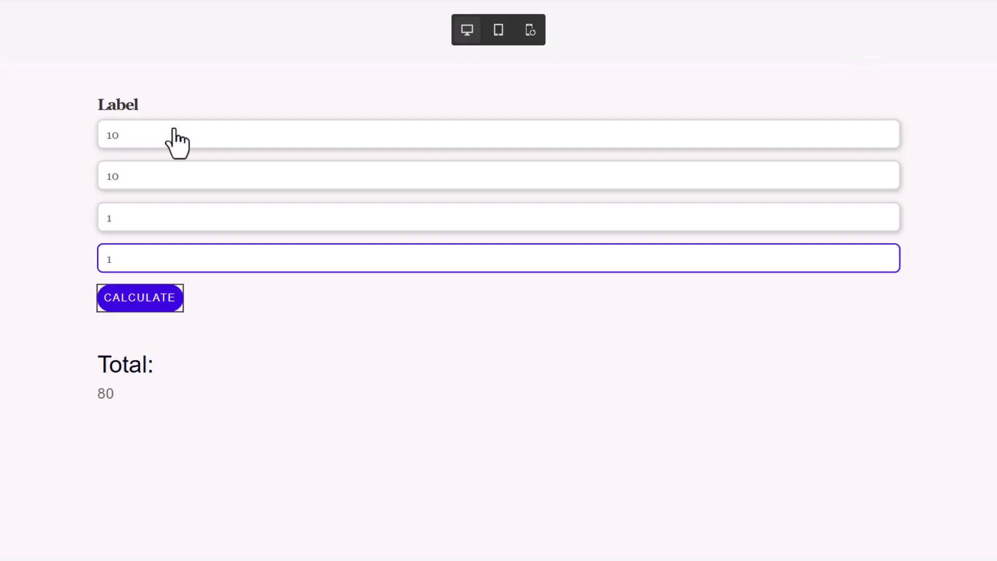
click(169, 218)
click(137, 222)
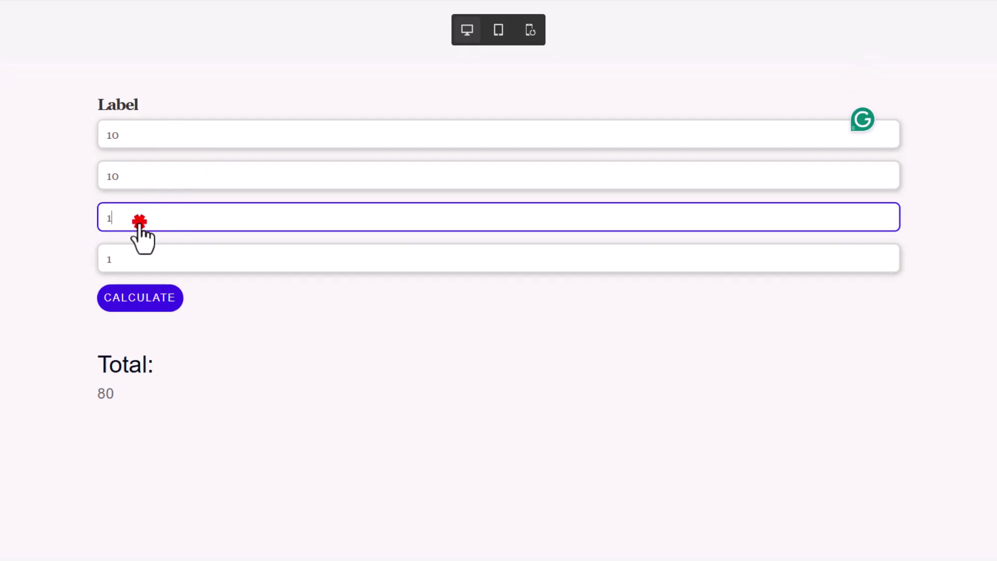
text(0)
key(Tab)
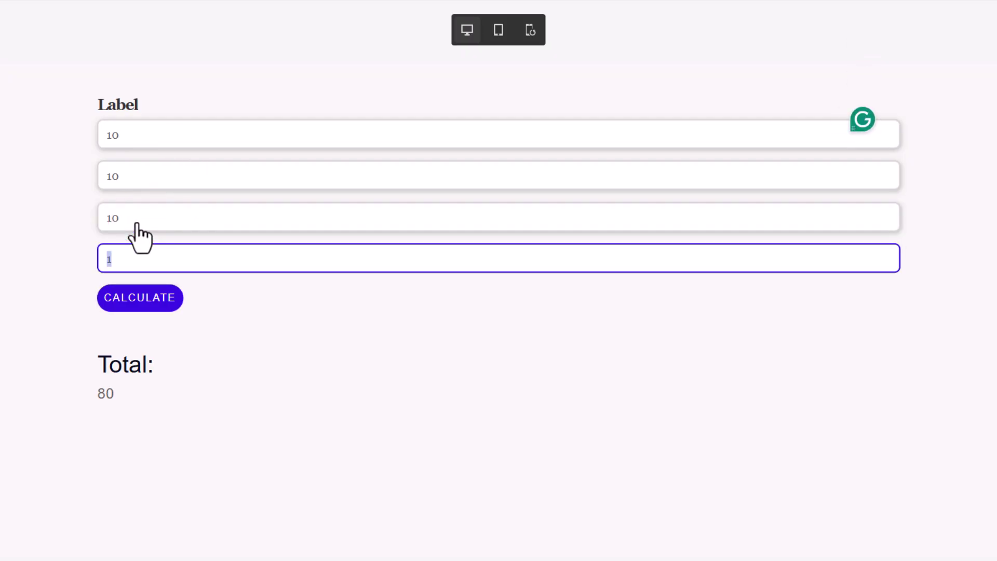
text(10)
click(171, 280)
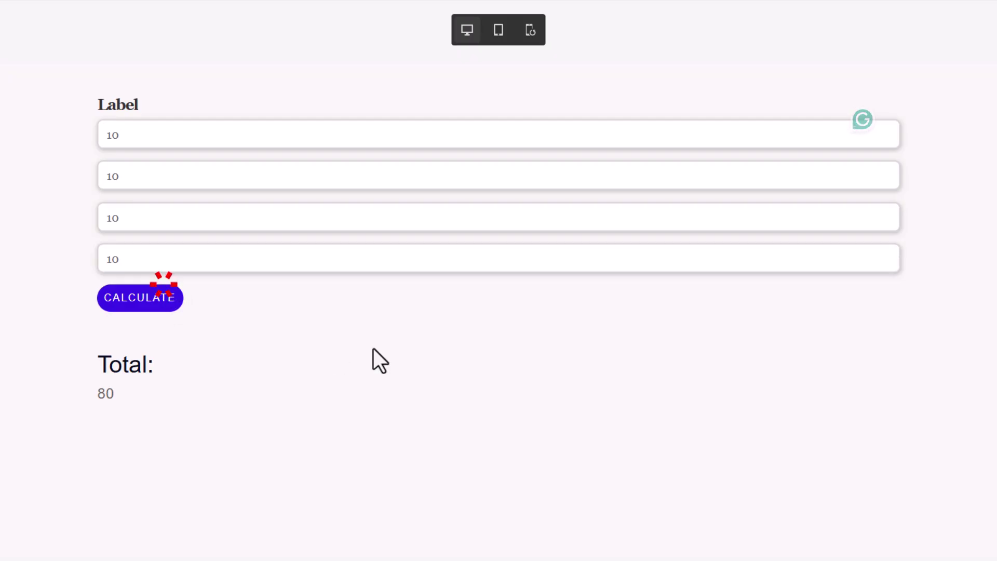
click(118, 325)
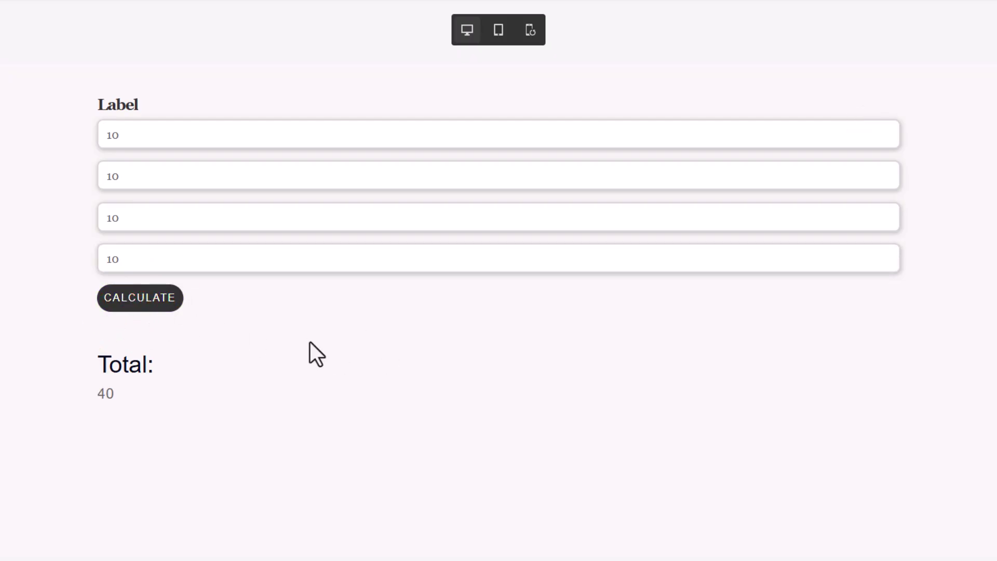